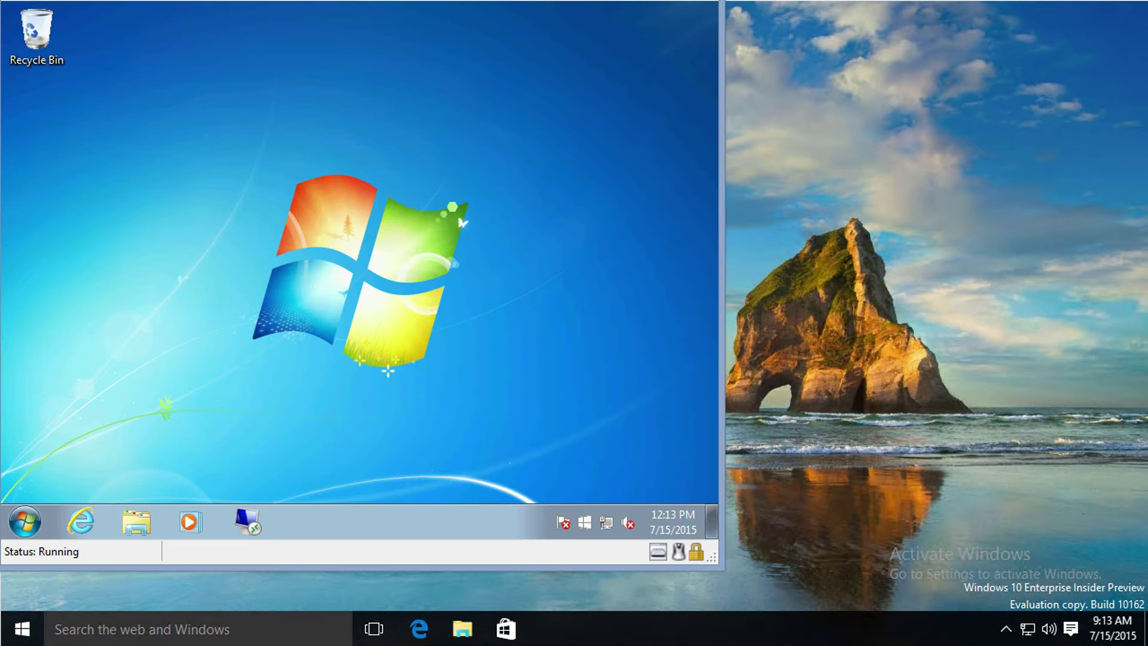
Step: Open the Sample Pictures folder inside the Pictures library on the Windows 7 virtual machine using Windows Explorer
{"action": "left_click", "coordinate": [145, 516]}
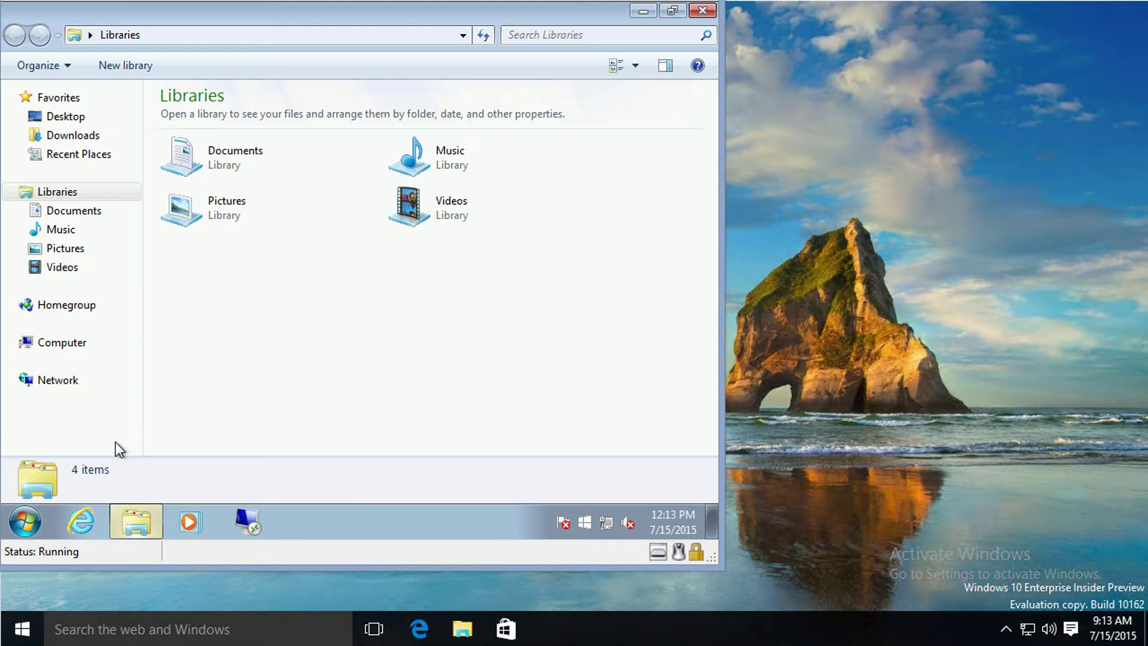
{"action": "left_click", "coordinate": [223, 207]}
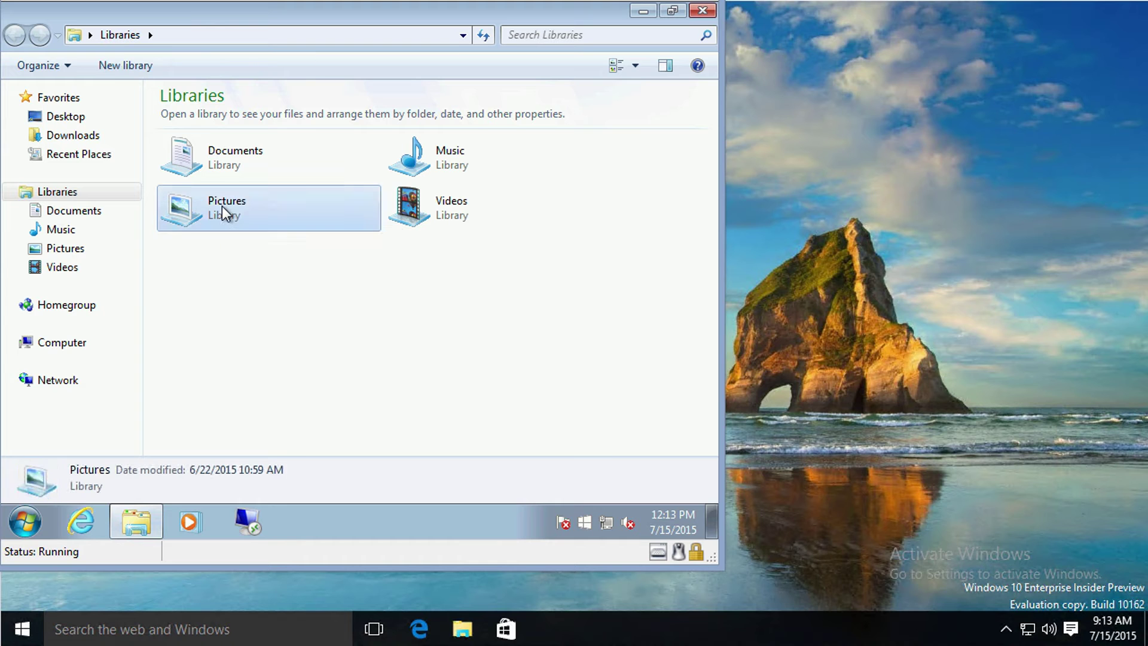
{"action": "double_click", "coordinate": [195, 206]}
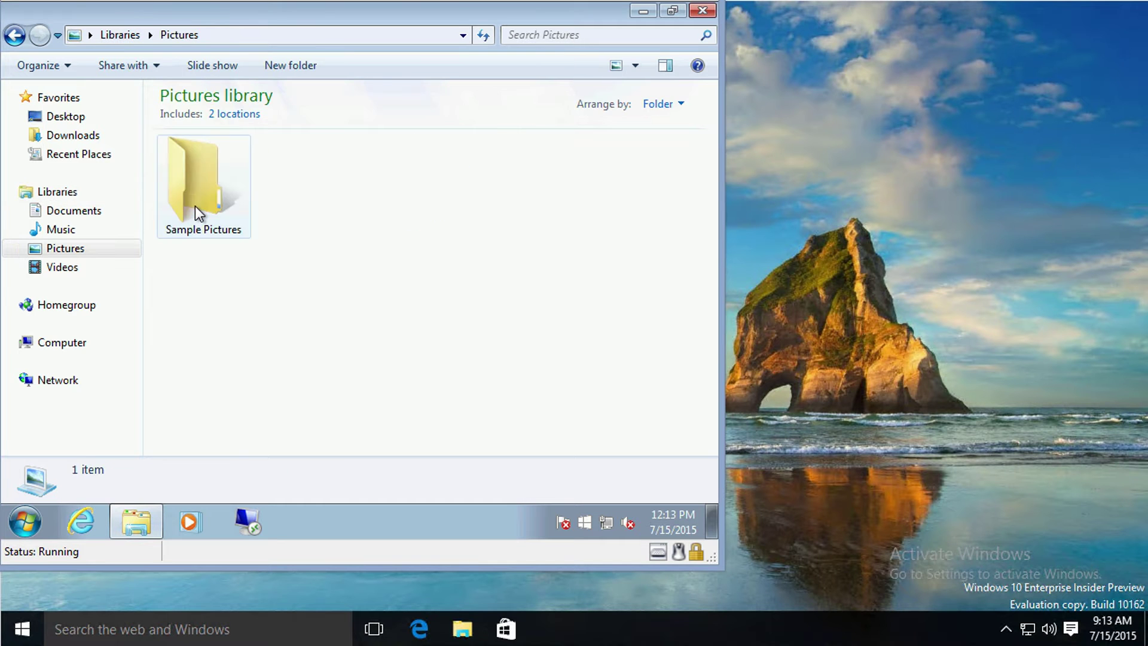
{"action": "double_click", "coordinate": [209, 214]}
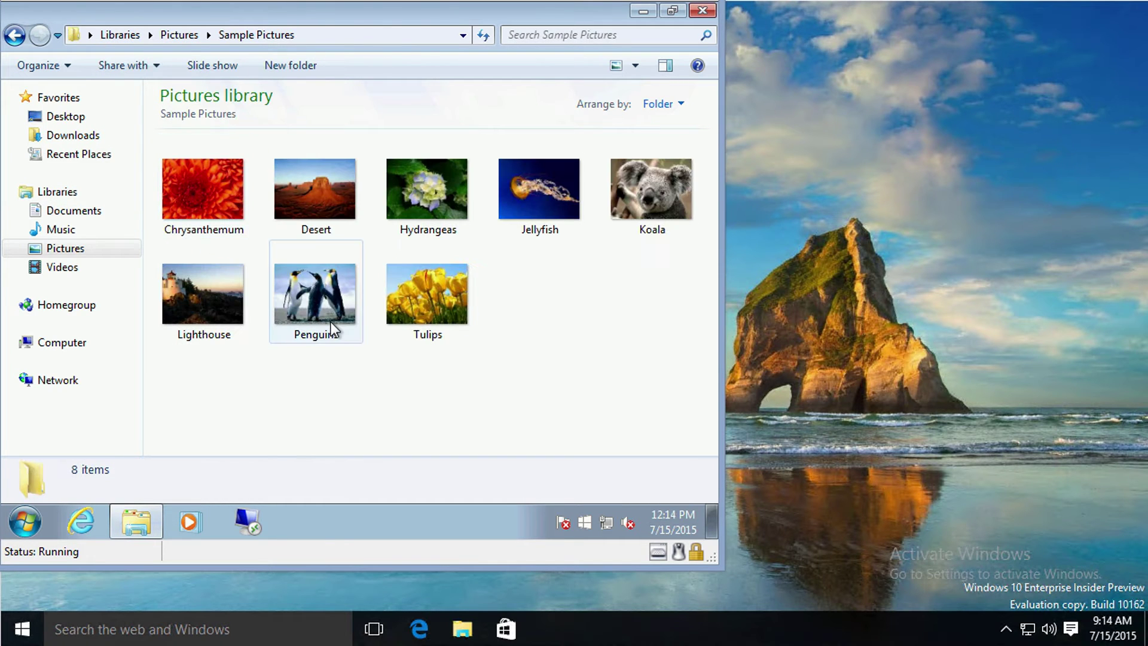
Step: Reach the Pictures library again from the Windows 7 Start menu and open its Sample Pictures folder
{"action": "left_click", "coordinate": [34, 529]}
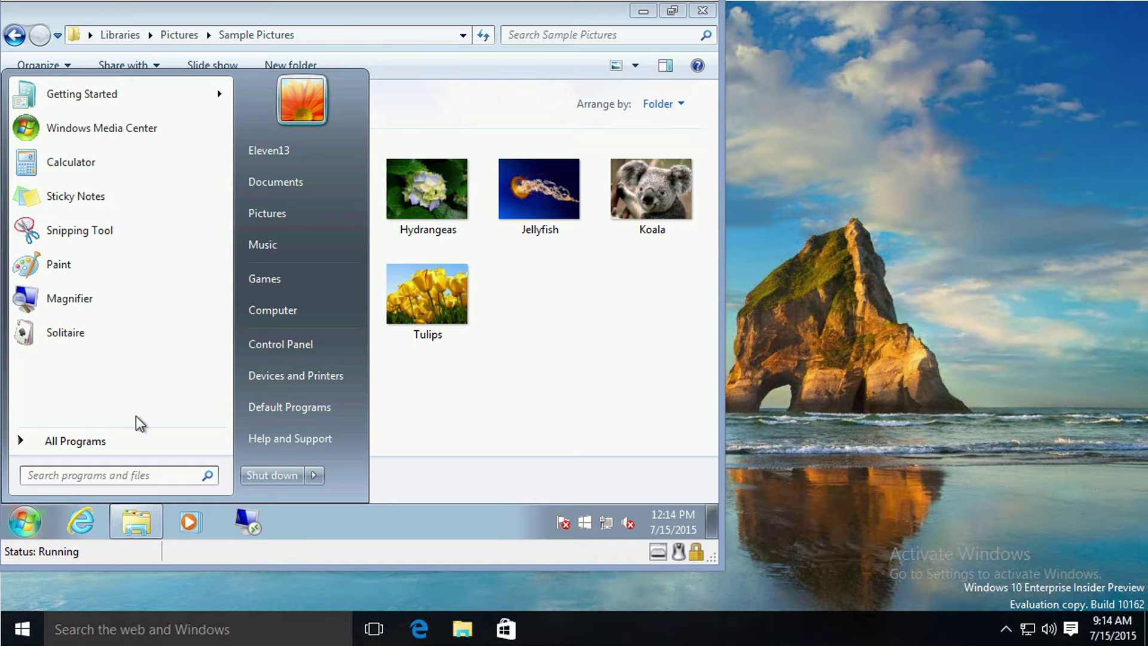
{"action": "left_click", "coordinate": [264, 223]}
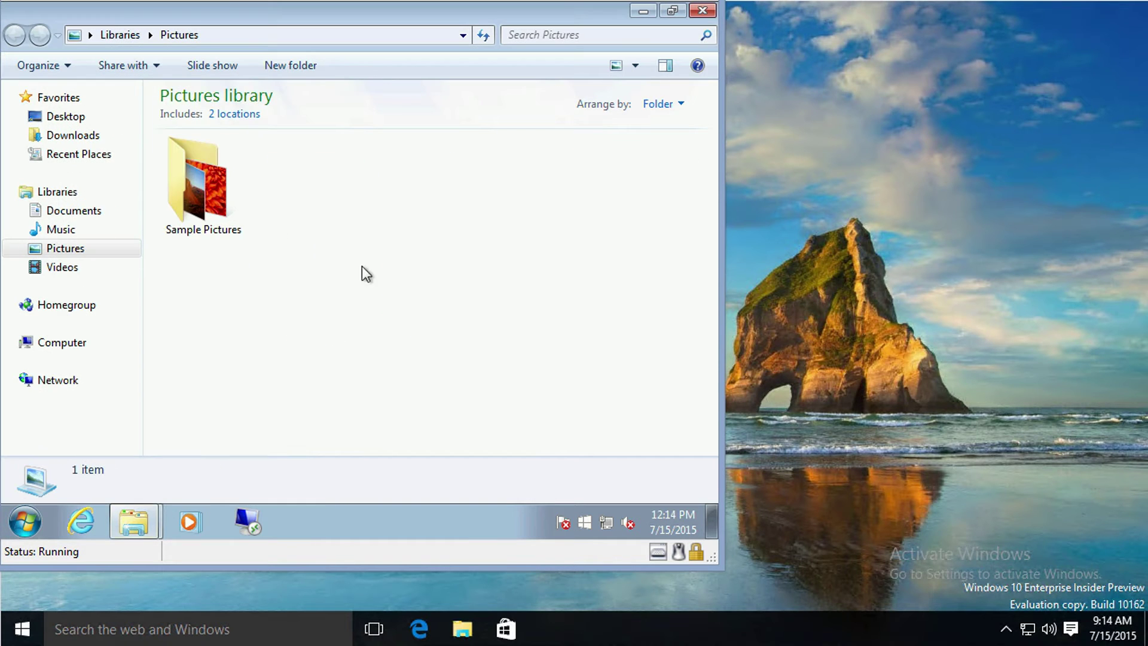
{"action": "double_click", "coordinate": [223, 197]}
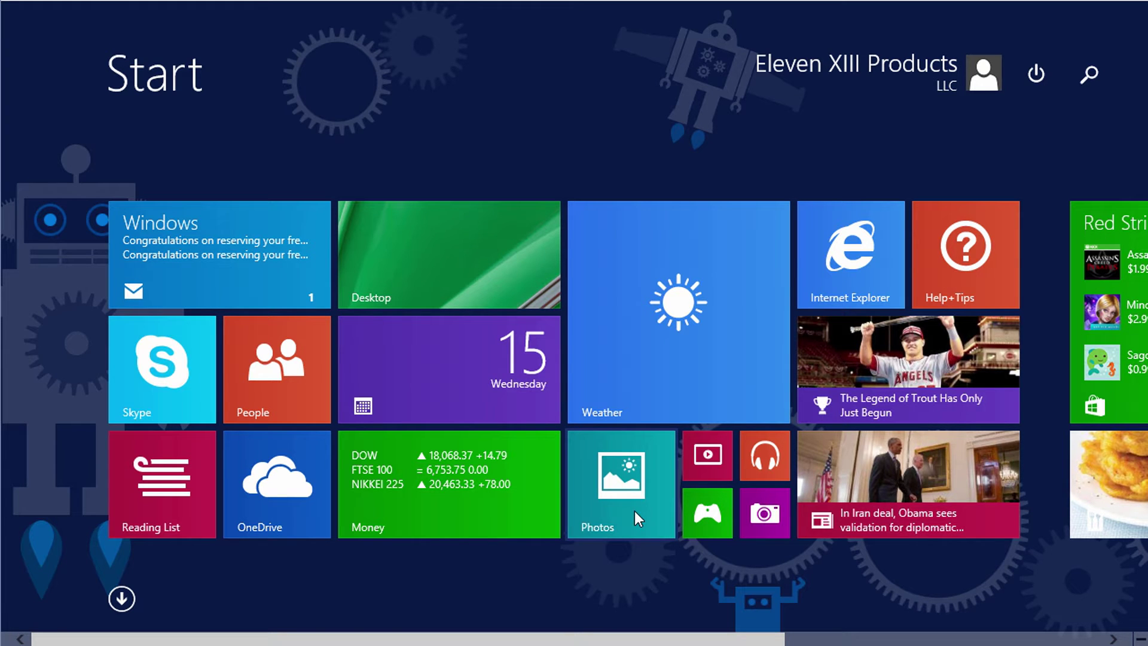
Step: Go from the Windows 8.1 Start screen to the desktop and open File Explorer
{"action": "left_click", "coordinate": [408, 270]}
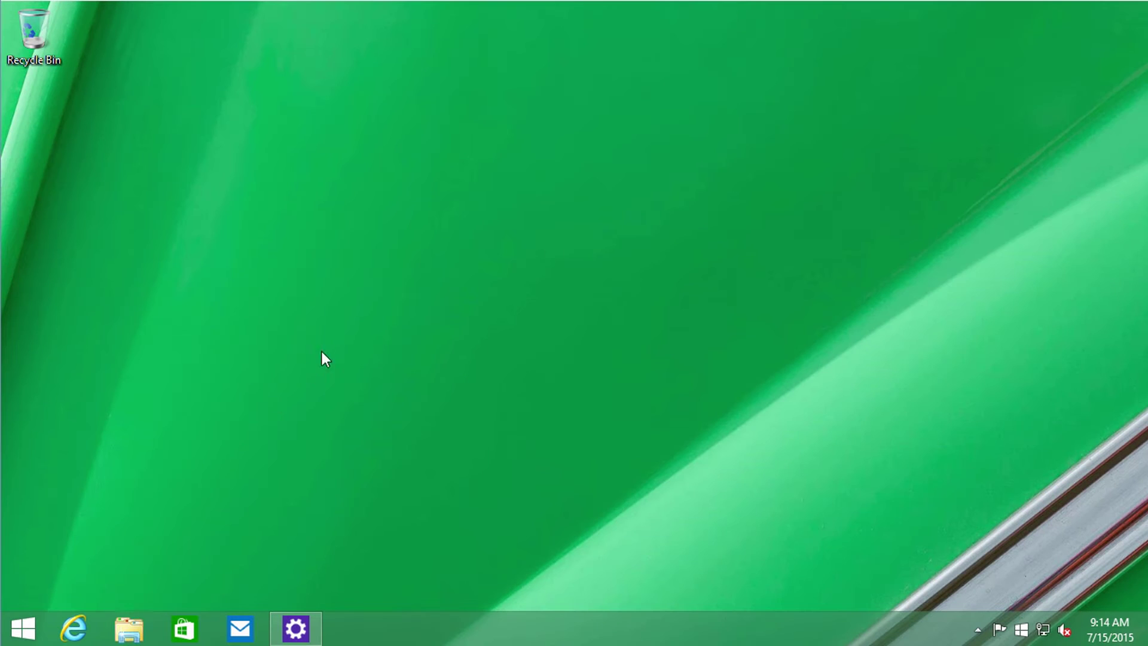
{"action": "left_click", "coordinate": [128, 628]}
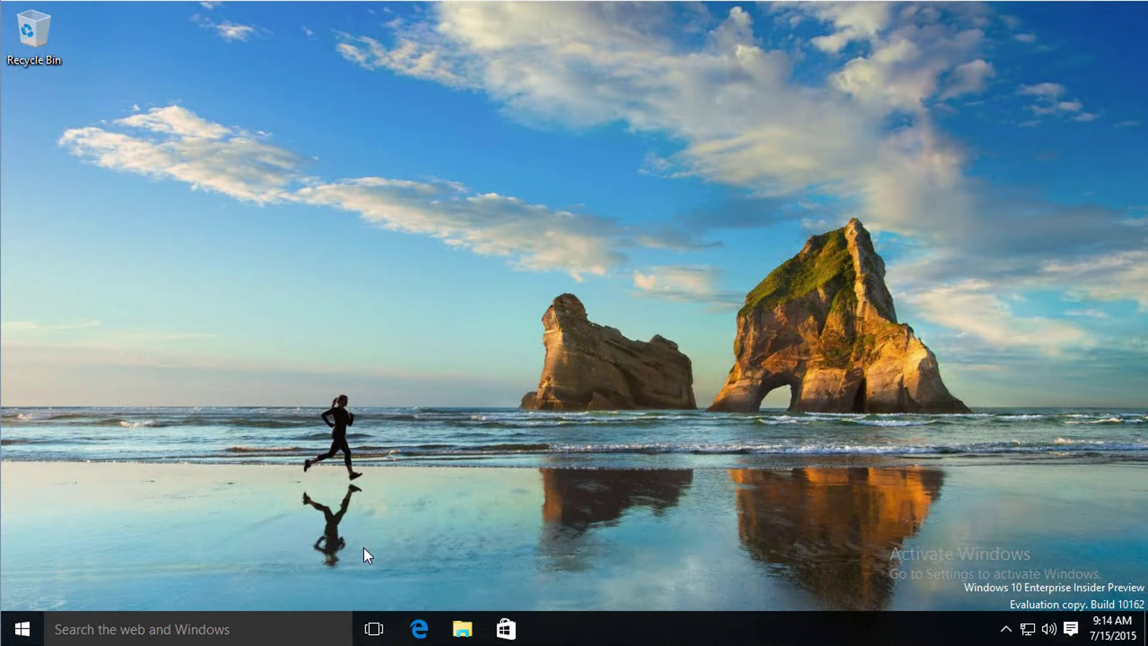
Step: Launch the Photos app on Windows 10 and shift its window slightly toward the desktop's upper-left corner
{"action": "key", "text": "super"}
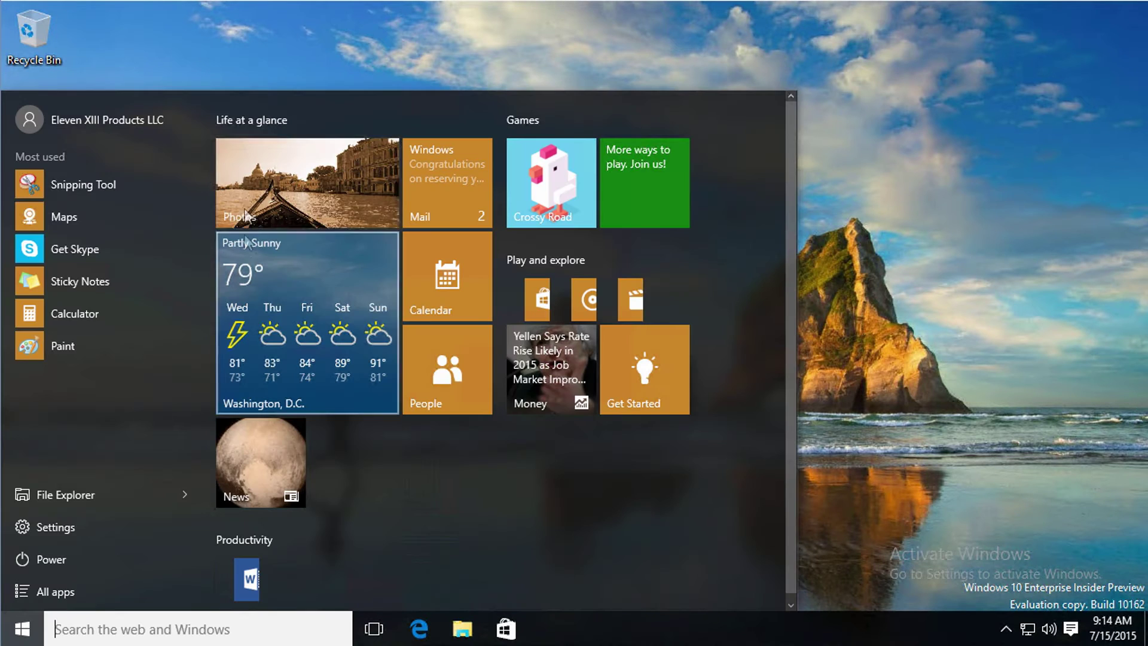
{"action": "left_click", "coordinate": [288, 182]}
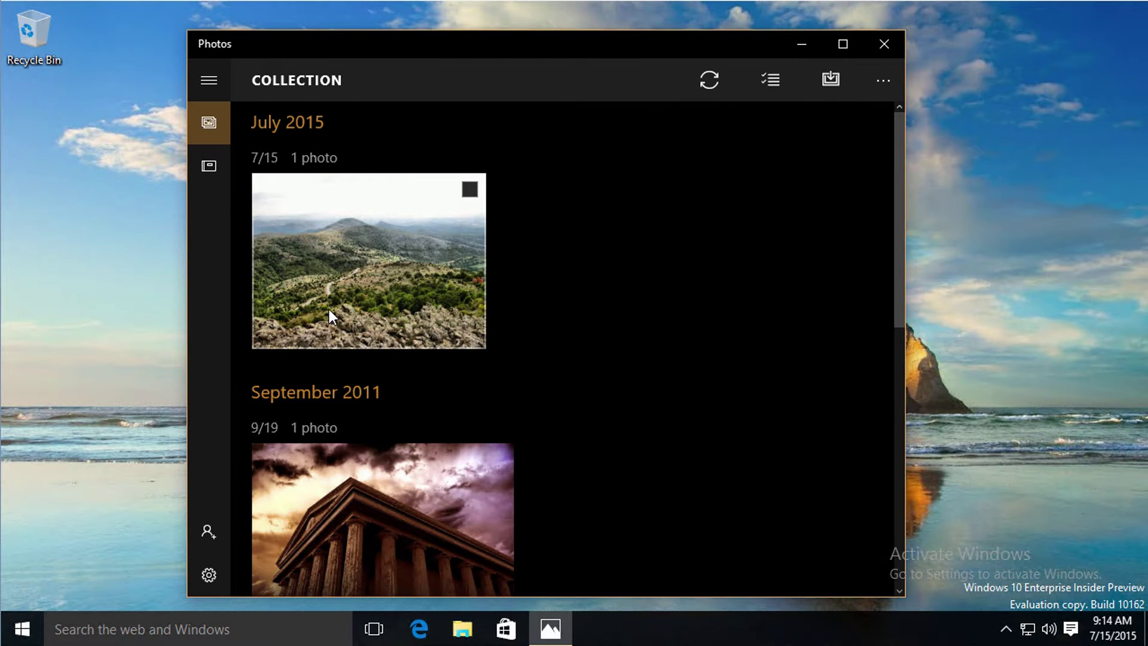
{"action": "mouse_move", "coordinate": [390, 311]}
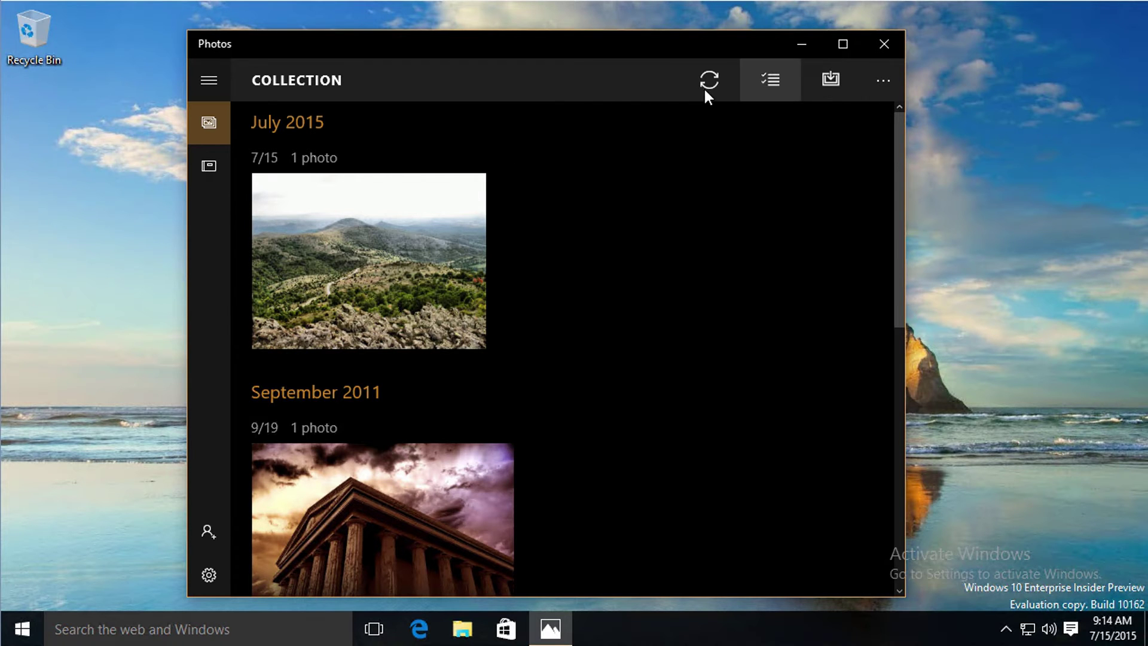
{"action": "left_click_drag", "start_coordinate": [568, 41], "coordinate": [555, 25]}
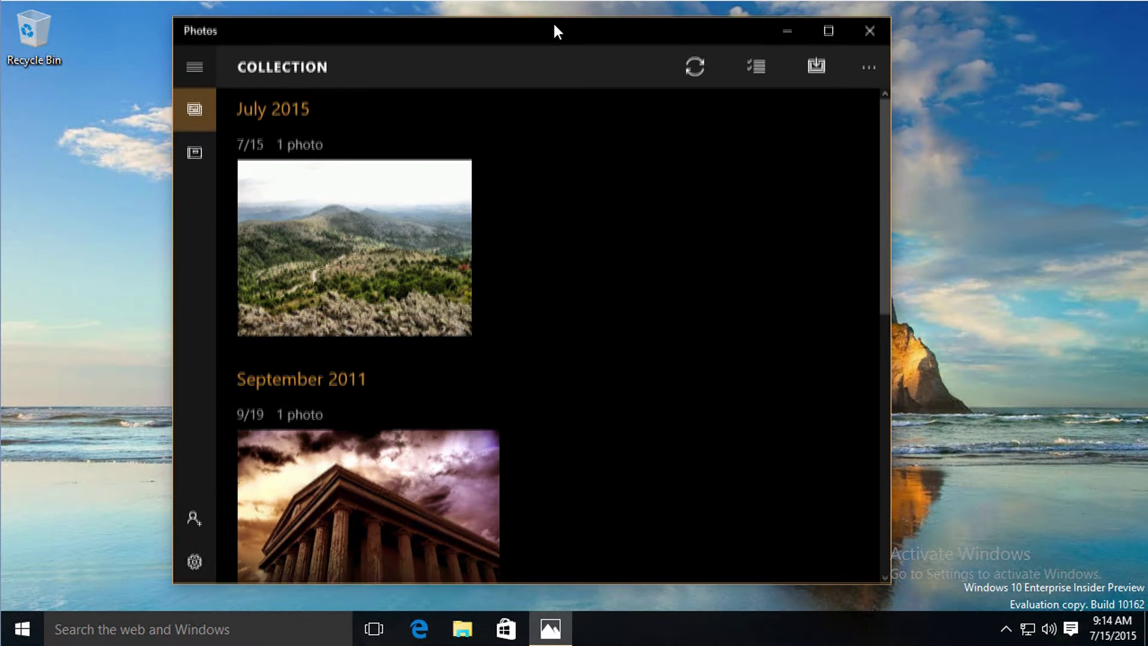
{"action": "left_click", "coordinate": [862, 71]}
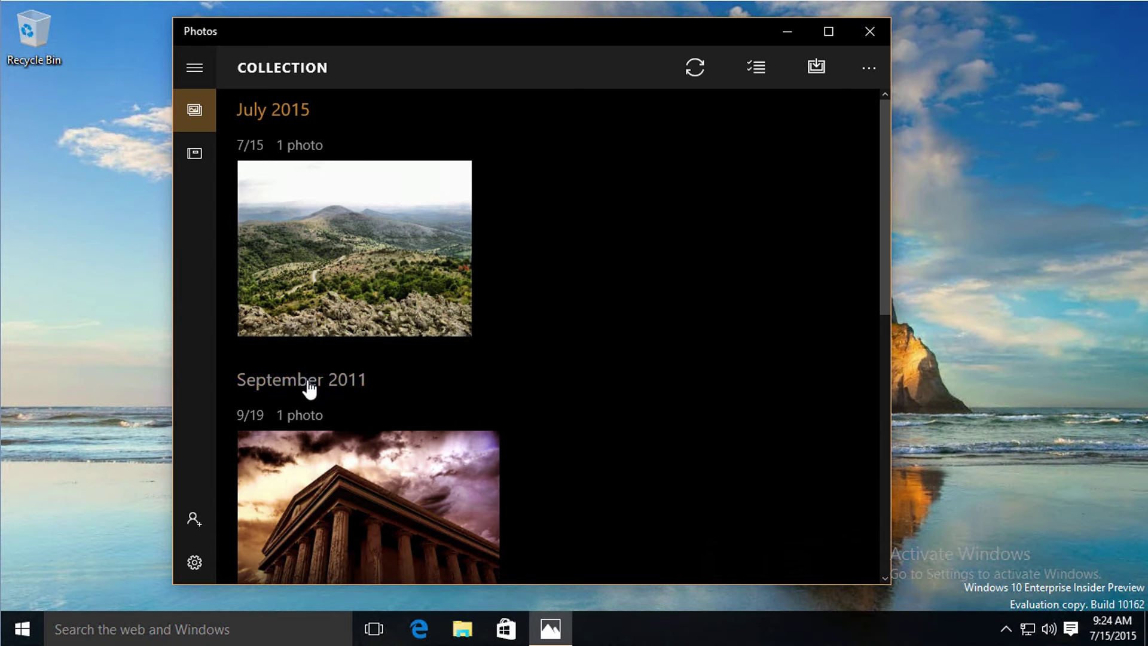
Step: Look through the photos in the Collection view, from July 2015 down to May 2010
{"action": "scroll", "coordinate": [312, 385], "scroll_direction": "down", "scroll_amount": 1}
{"action": "scroll", "coordinate": [322, 353], "scroll_direction": "down", "scroll_amount": 2}
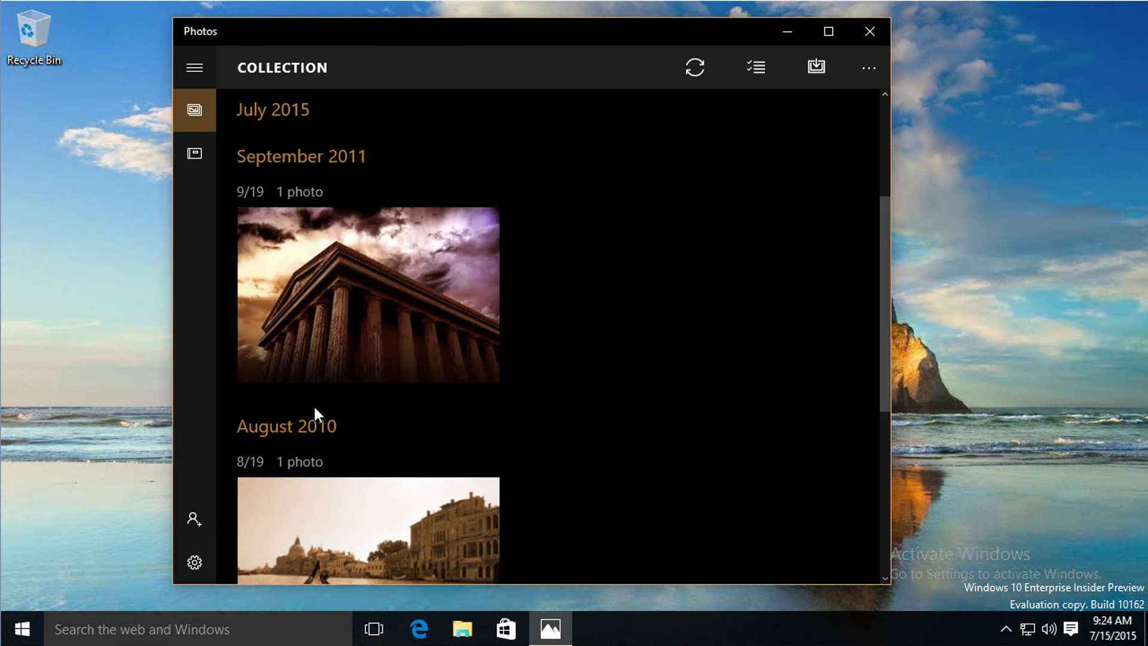
{"action": "scroll", "coordinate": [311, 433], "scroll_direction": "down", "scroll_amount": 1}
{"action": "scroll", "coordinate": [310, 419], "scroll_direction": "down", "scroll_amount": 4}
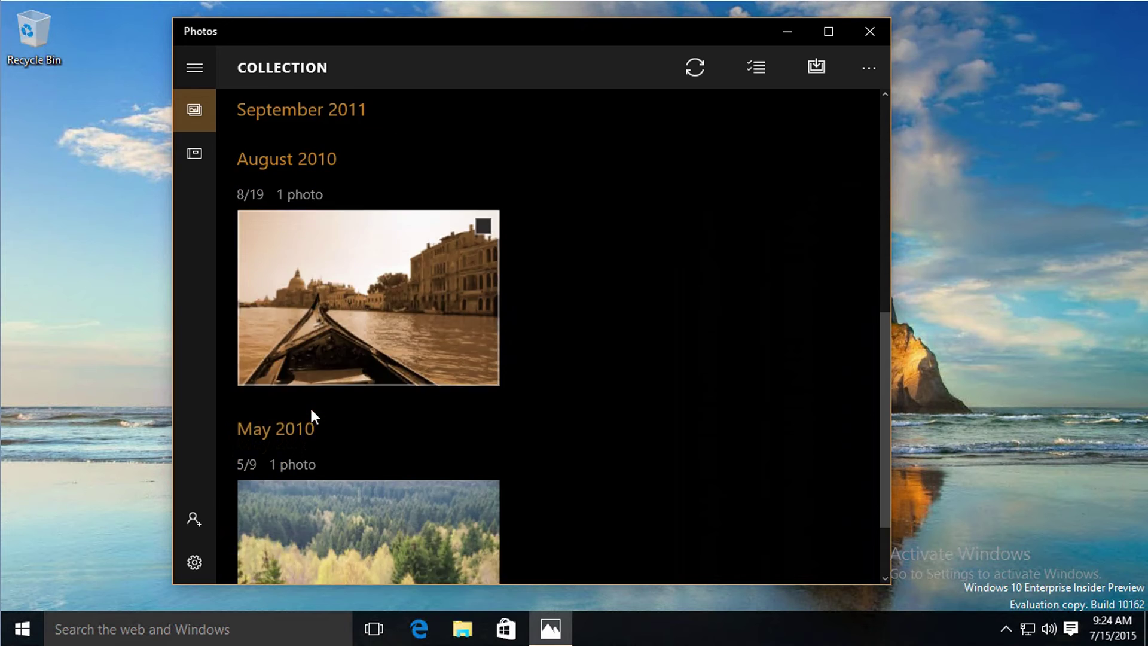
{"action": "scroll", "coordinate": [311, 404], "scroll_direction": "up", "scroll_amount": 5}
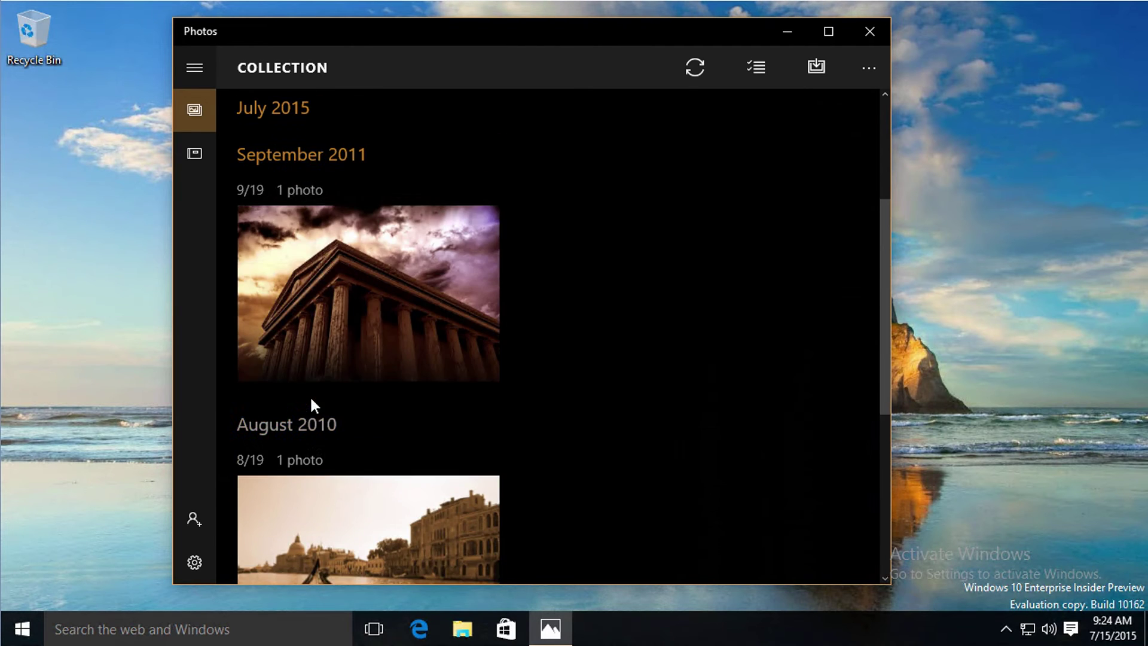
Step: View the Albums page of the Photos app and return to the Collection
{"action": "left_click", "coordinate": [194, 153]}
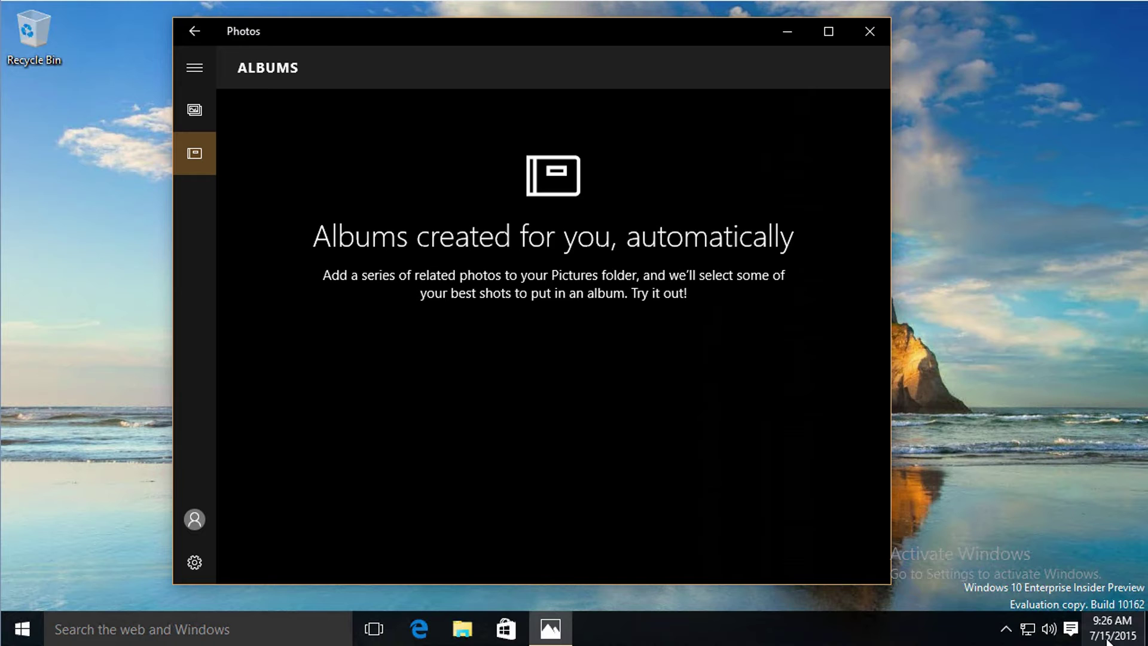
{"action": "mouse_move", "coordinate": [1110, 642]}
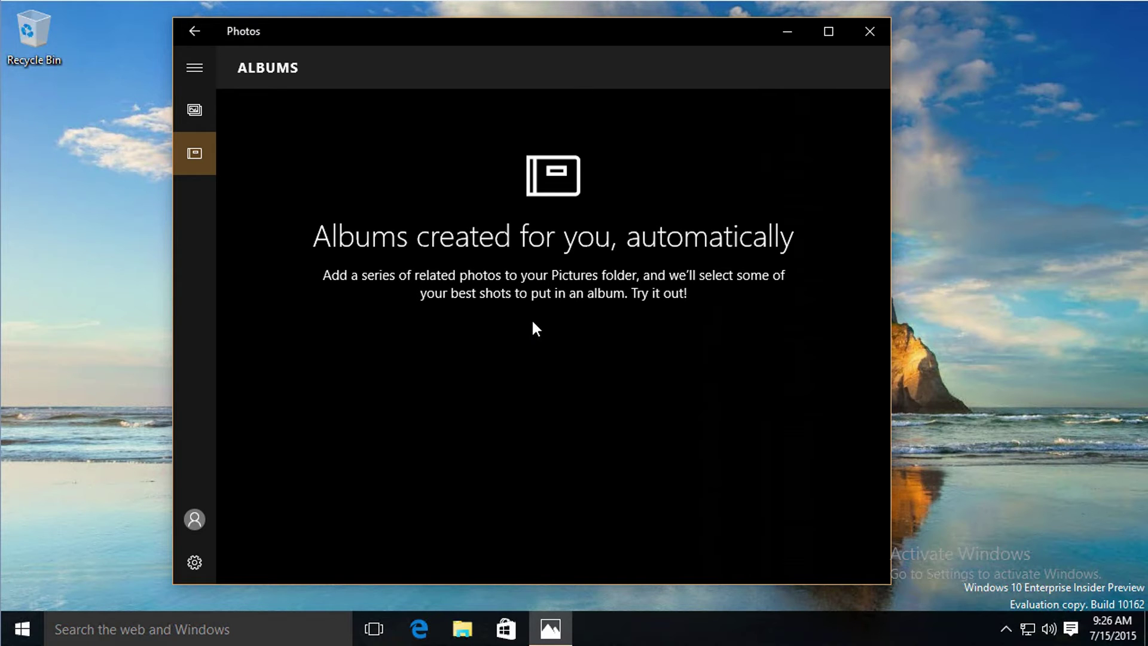
{"action": "left_click", "coordinate": [193, 112]}
{"action": "mouse_move", "coordinate": [360, 224]}
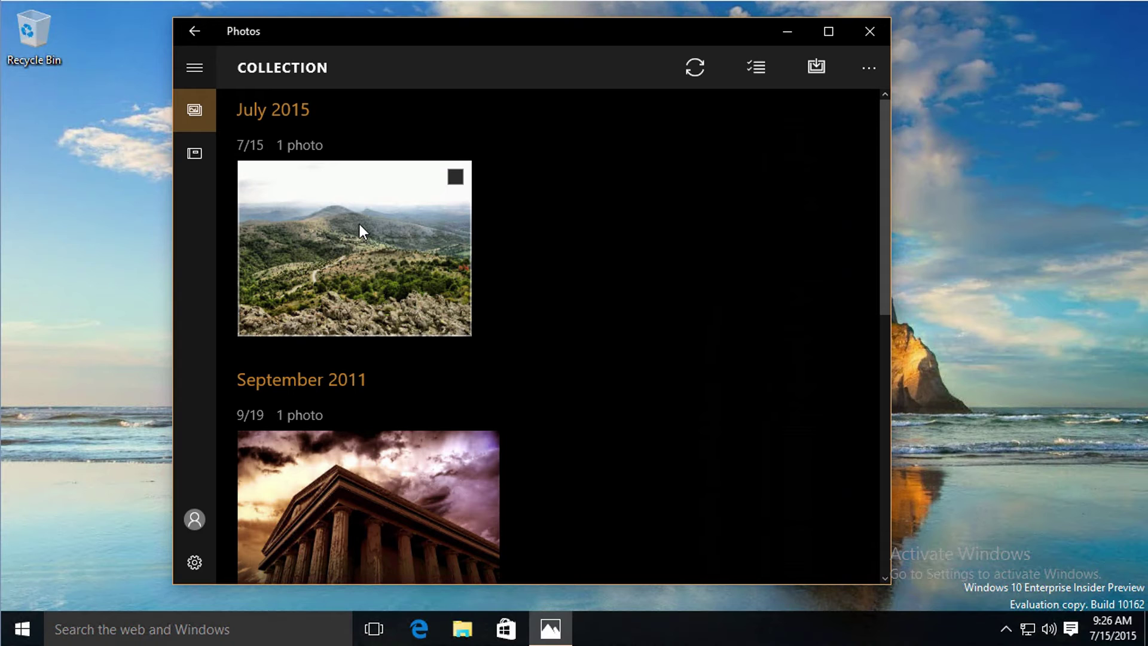
Step: Select the July 2015 photo and examine the labels of the commands available for it
{"action": "left_click", "coordinate": [455, 179]}
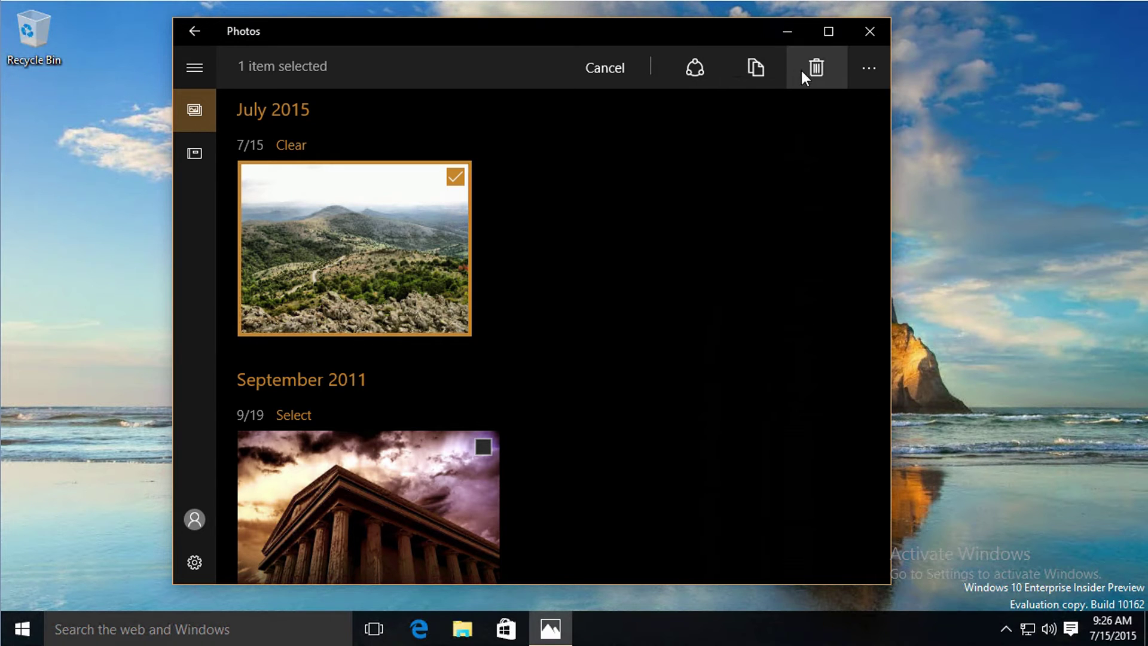
{"action": "left_click", "coordinate": [864, 71]}
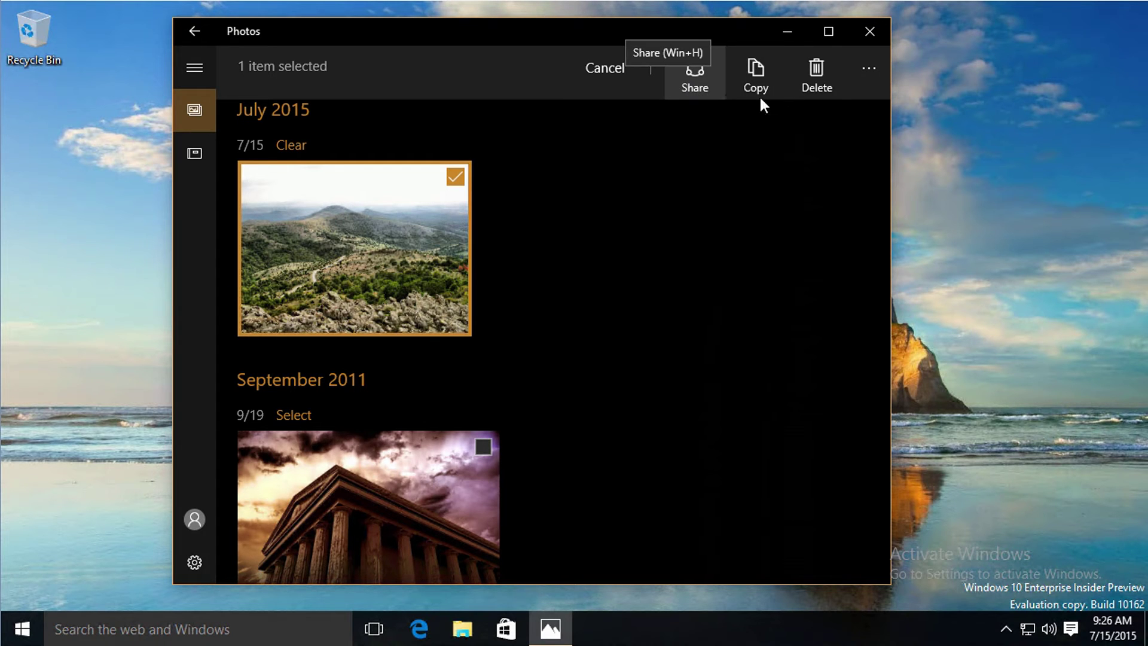
{"action": "left_click", "coordinate": [870, 71]}
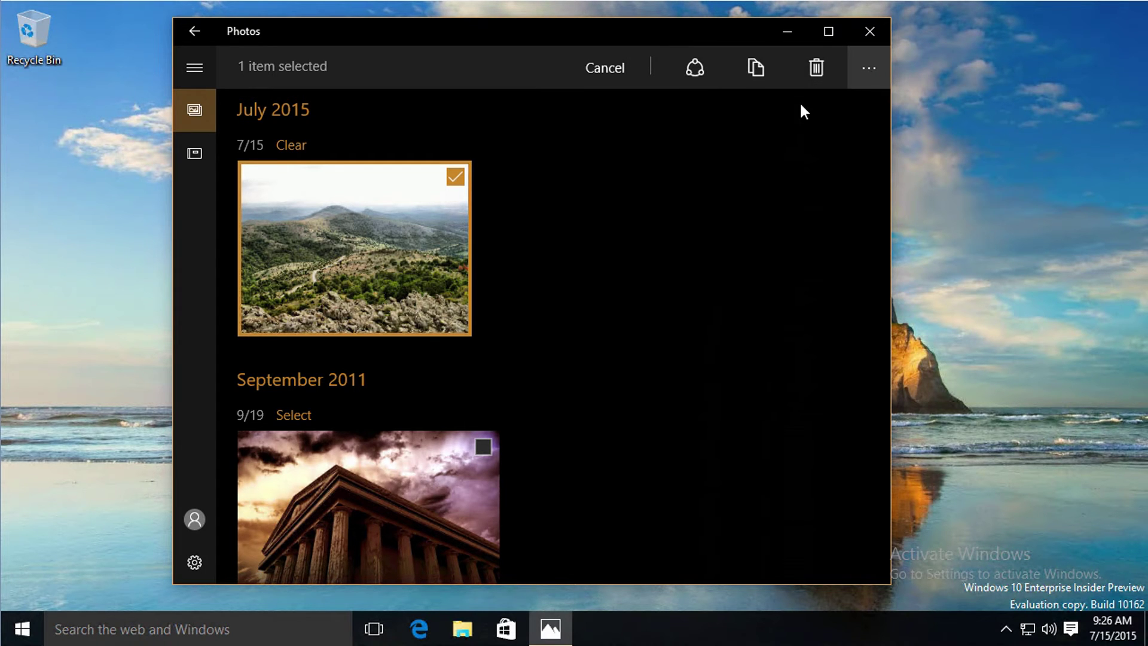
Step: Open the Photos app's settings and review the viewing, tile, source and OneDrive options
{"action": "left_click", "coordinate": [196, 68]}
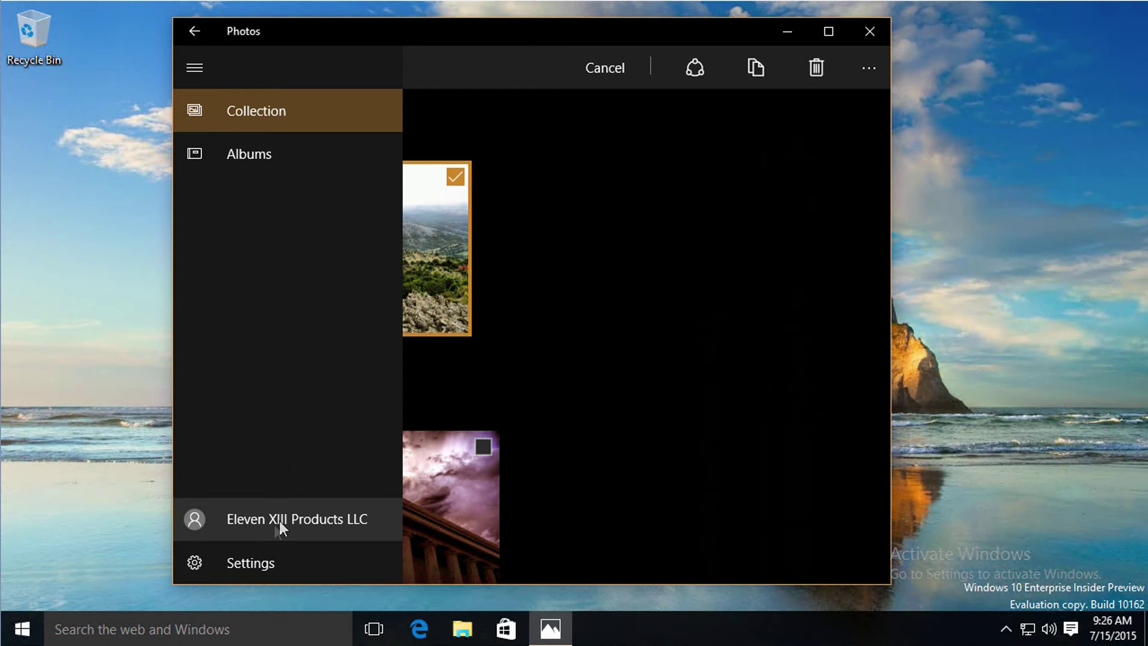
{"action": "left_click", "coordinate": [246, 561]}
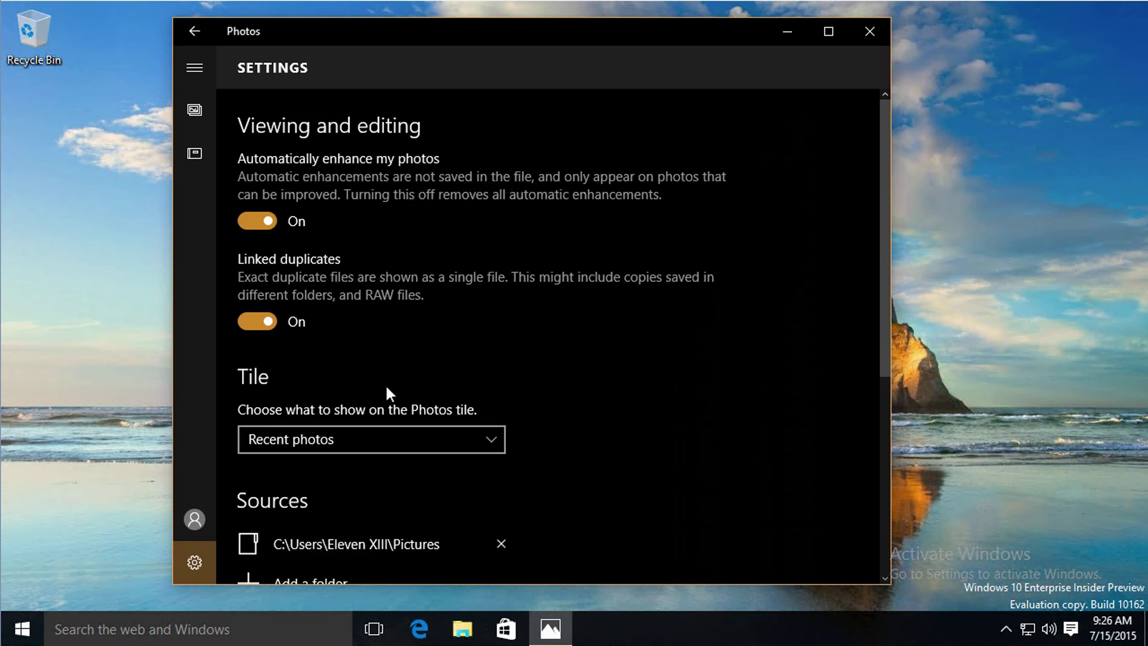
{"action": "scroll", "coordinate": [383, 385], "scroll_direction": "down", "scroll_amount": 5}
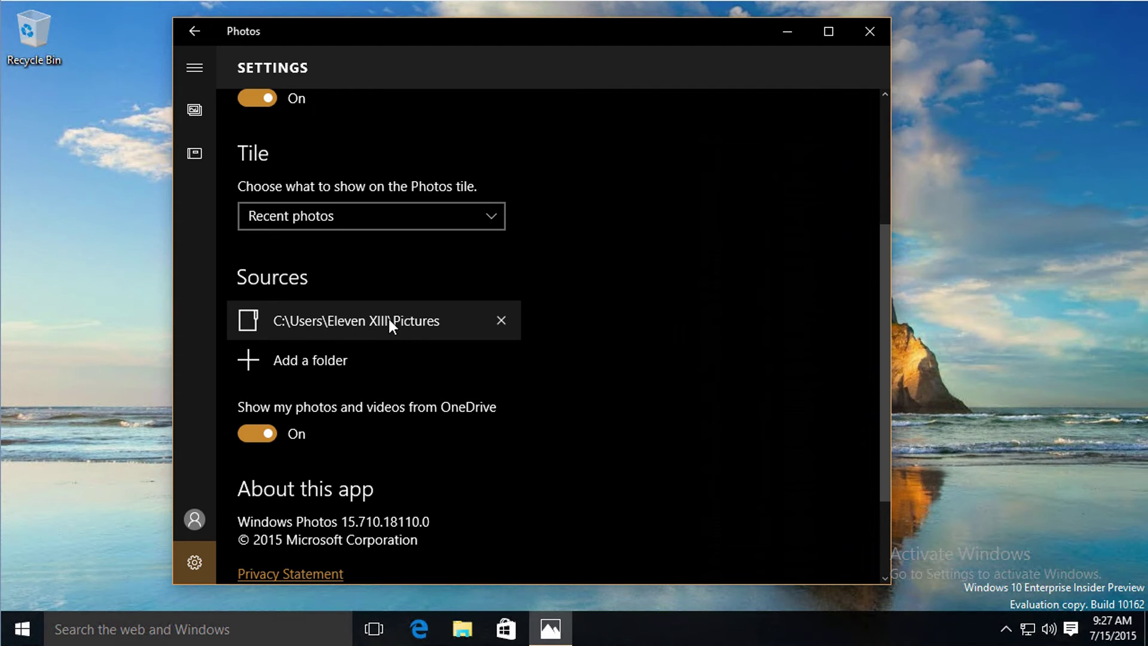
Step: Browse the folders and drives of This PC for a photo source to add, and cancel the folder selection
{"action": "left_click", "coordinate": [289, 359]}
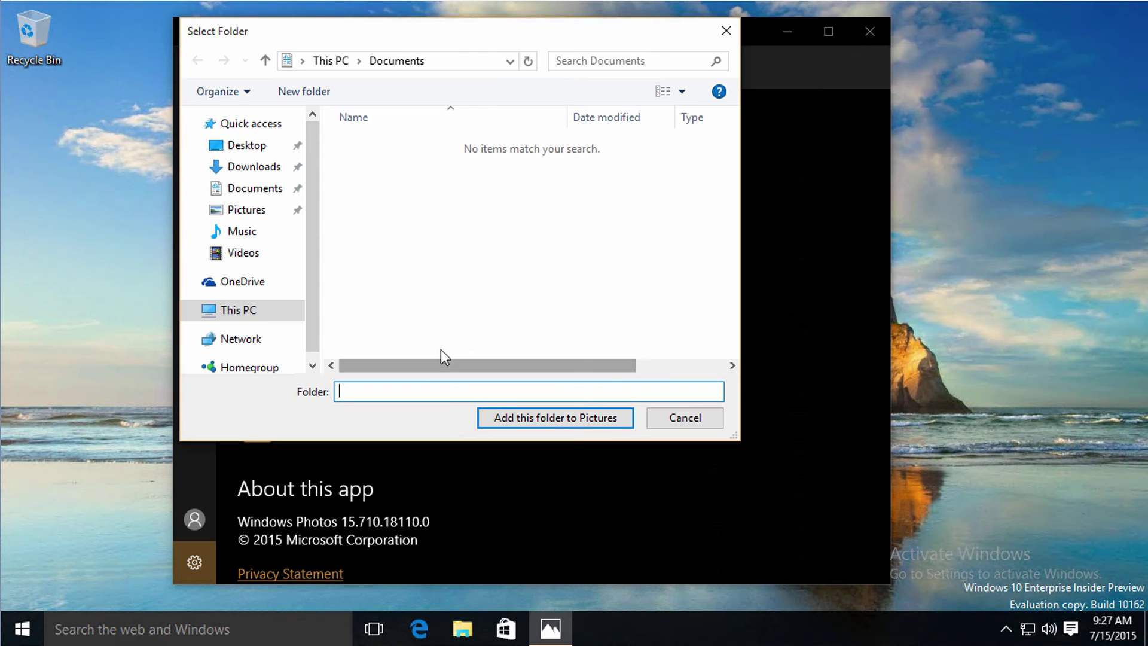
{"action": "left_click", "coordinate": [285, 309]}
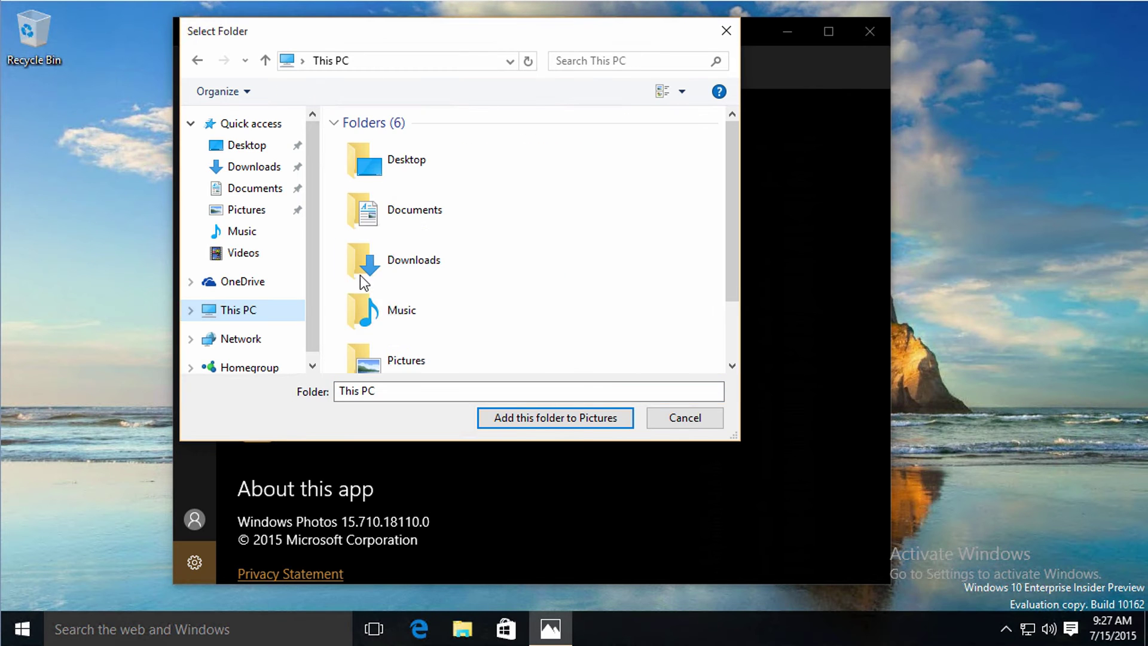
{"action": "left_click_drag", "start_coordinate": [727, 195], "coordinate": [725, 350]}
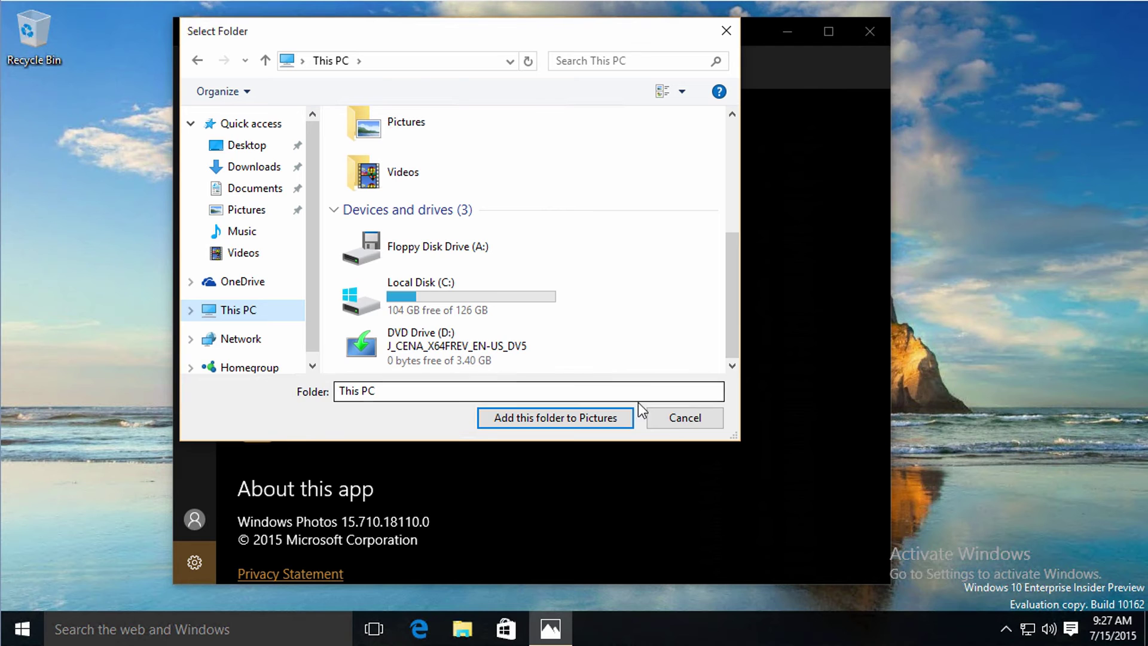
{"action": "left_click", "coordinate": [681, 422]}
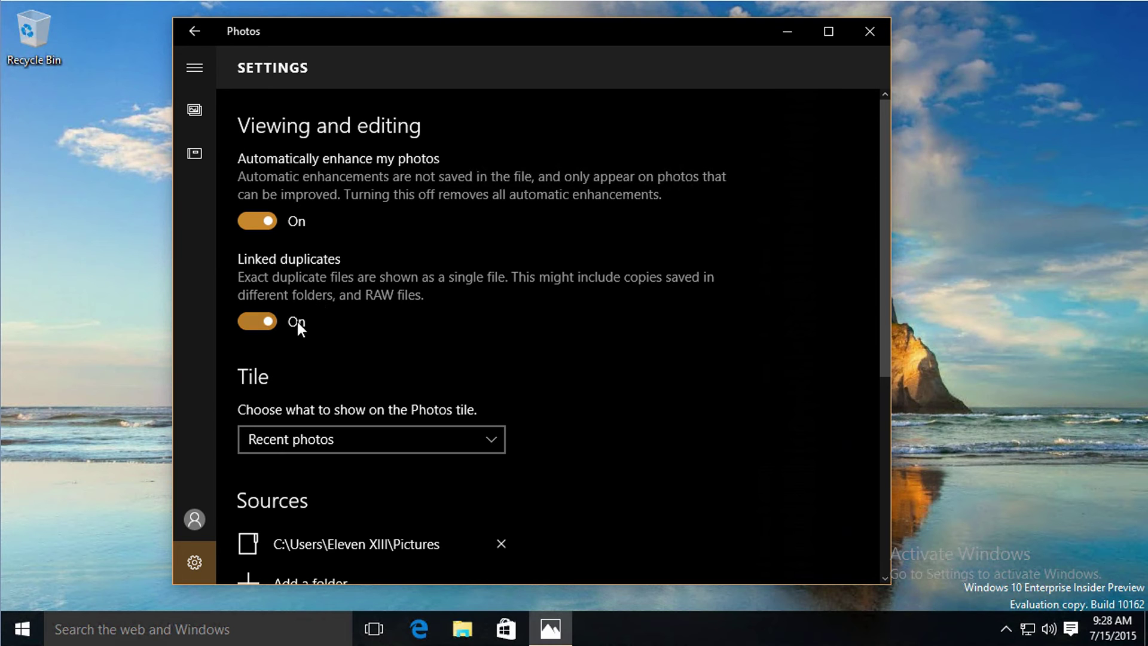
Step: Review the tile and source settings, comparing them with the Collection view and the Photos tile in the Start menu
{"action": "scroll", "coordinate": [286, 511], "scroll_direction": "down", "scroll_amount": 3}
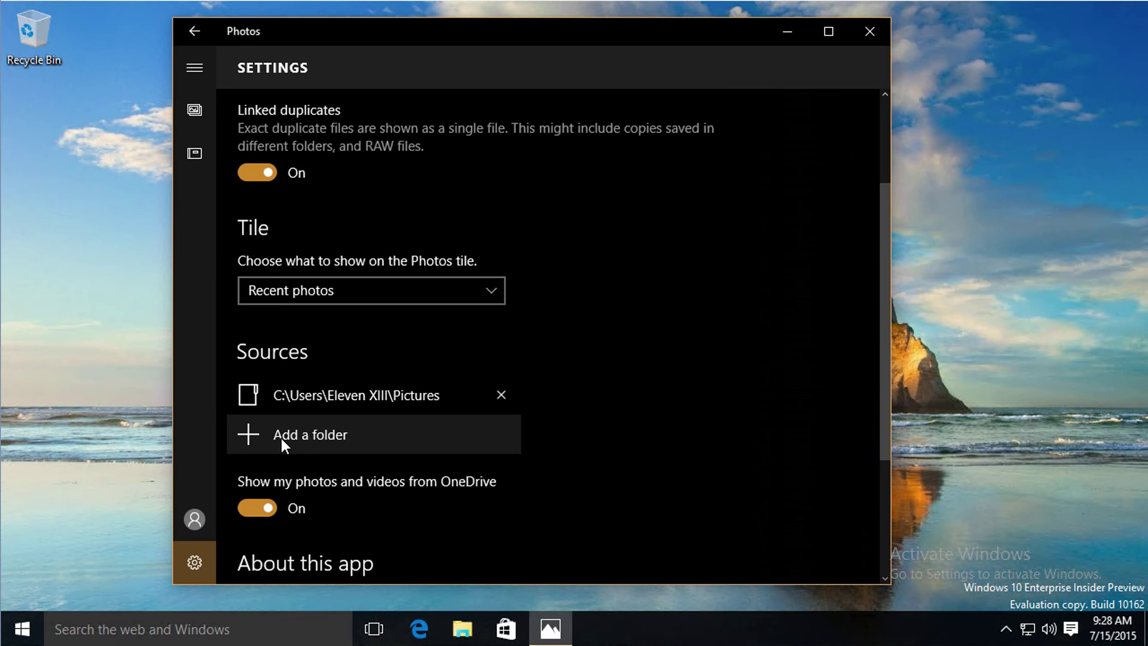
{"action": "scroll", "coordinate": [285, 439], "scroll_direction": "up", "scroll_amount": 2}
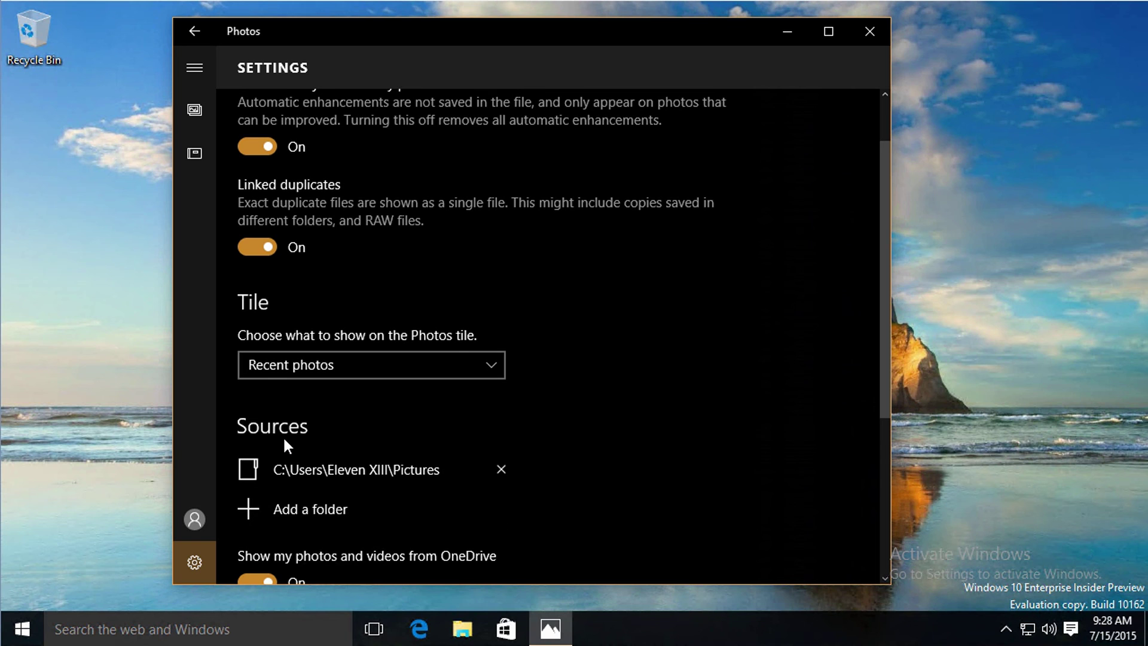
{"action": "left_click", "coordinate": [194, 110]}
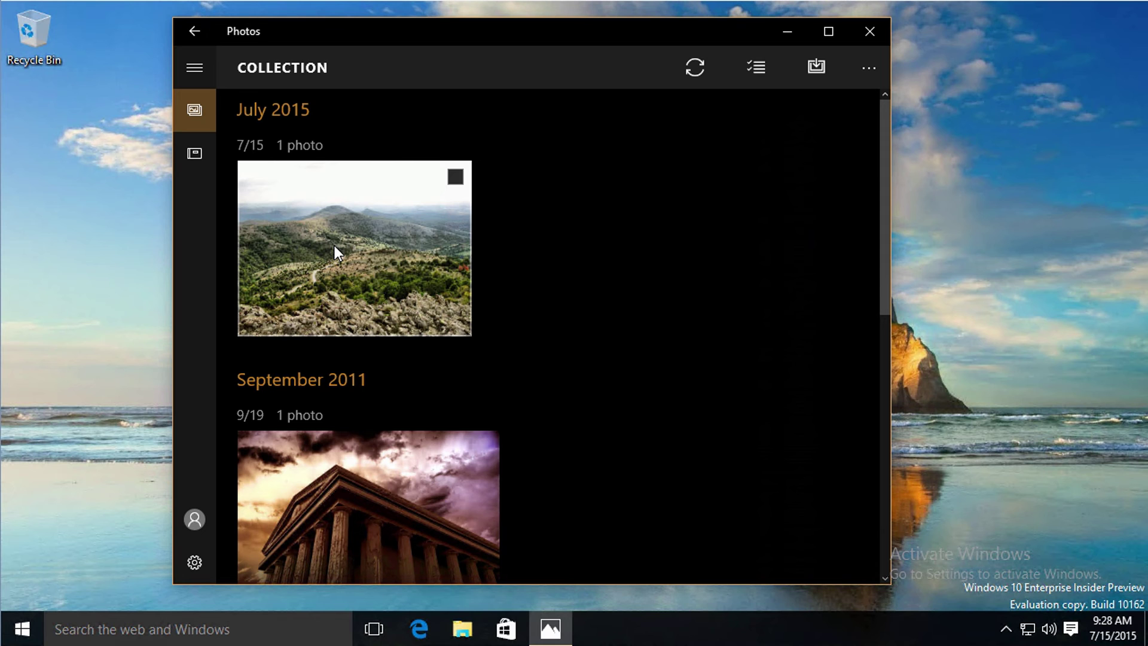
{"action": "key", "text": "alt+Left"}
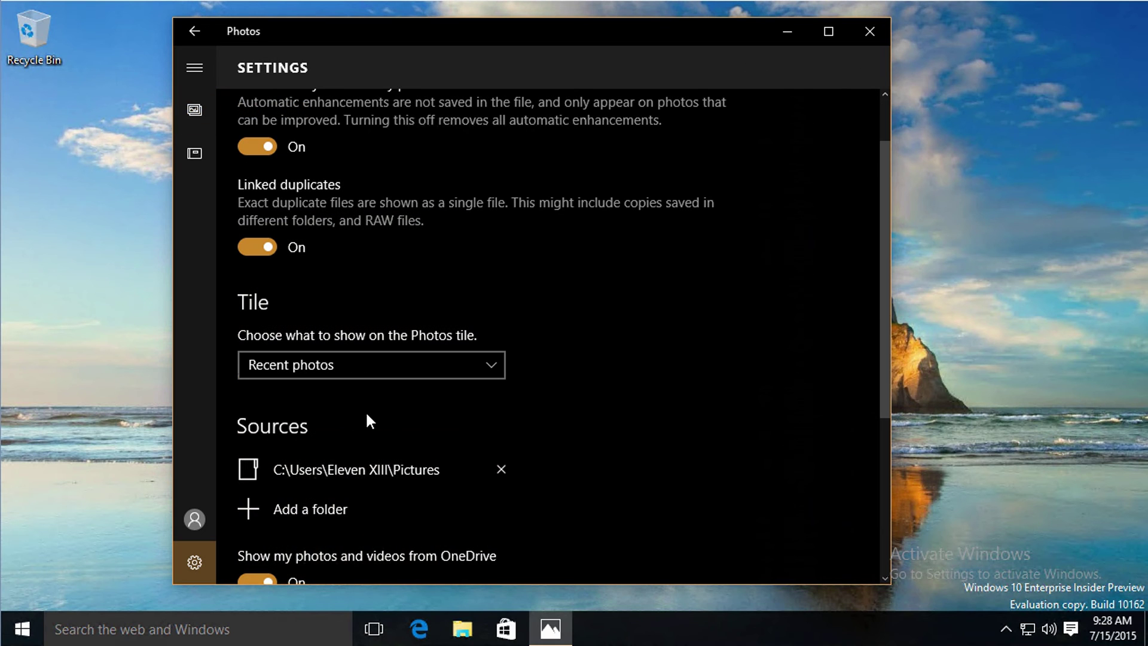
{"action": "left_click", "coordinate": [22, 629]}
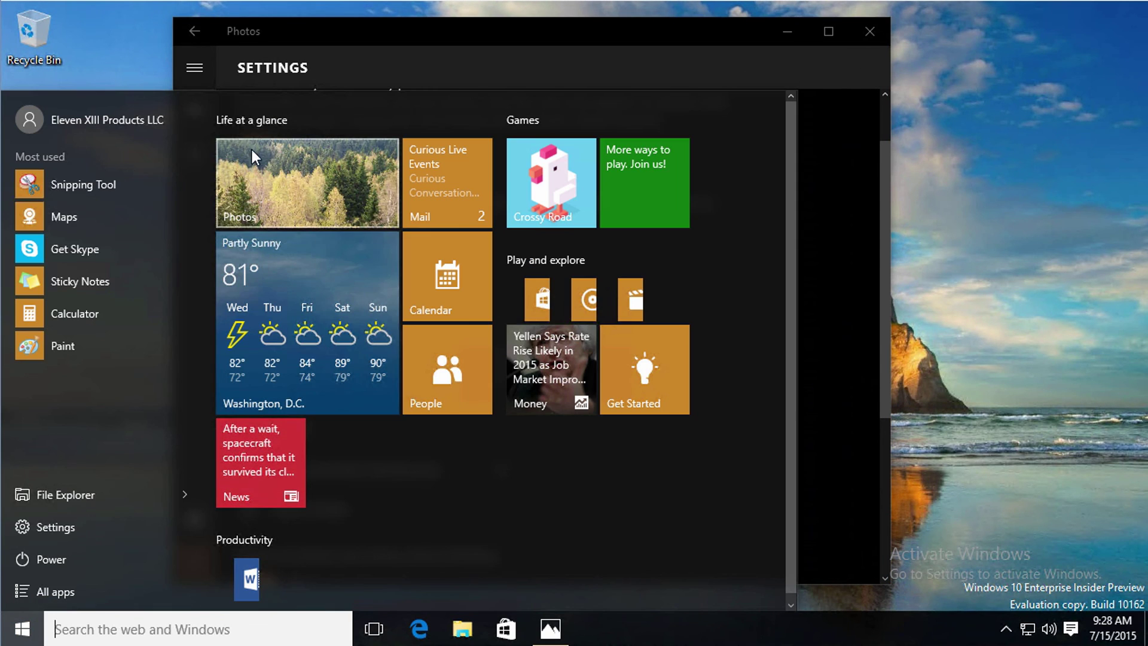
Step: Set the Photos tile to show a single photo, browse the Pictures folder for one, and cancel the photo choice
{"action": "left_click", "coordinate": [382, 33]}
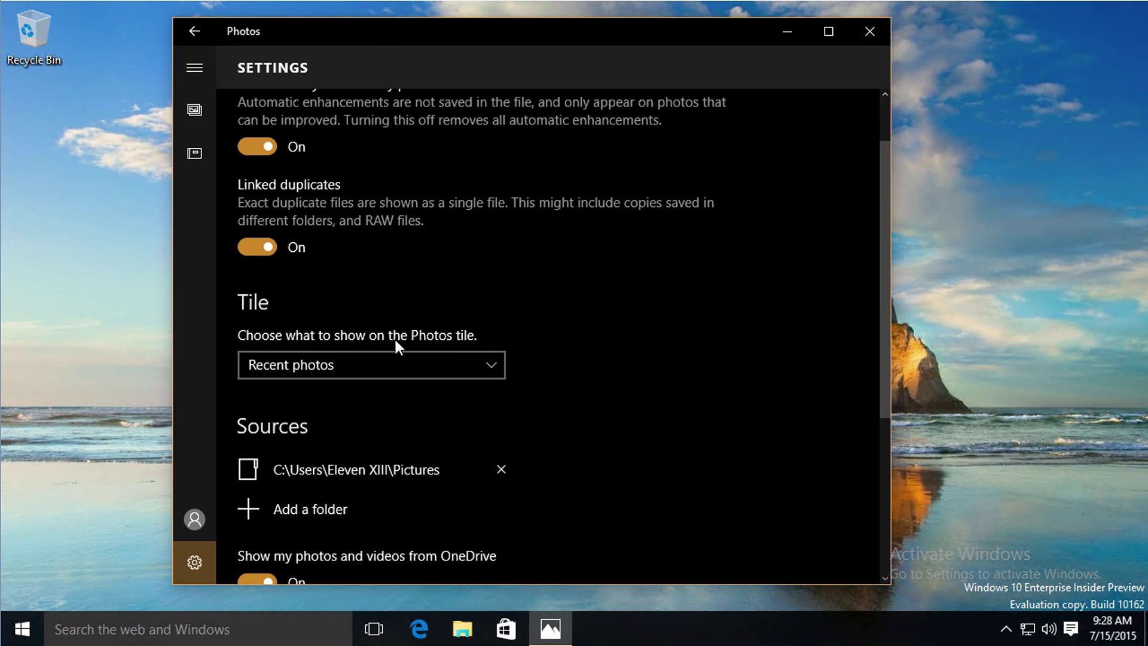
{"action": "left_click", "coordinate": [494, 364]}
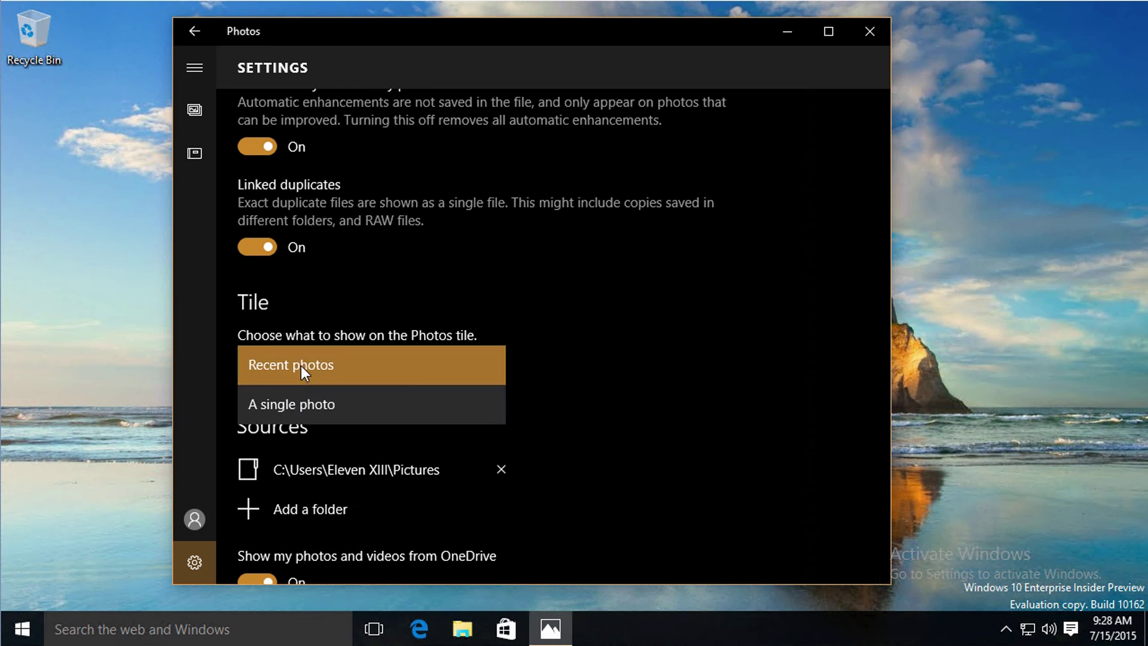
{"action": "left_click", "coordinate": [311, 401]}
{"action": "left_click", "coordinate": [315, 409]}
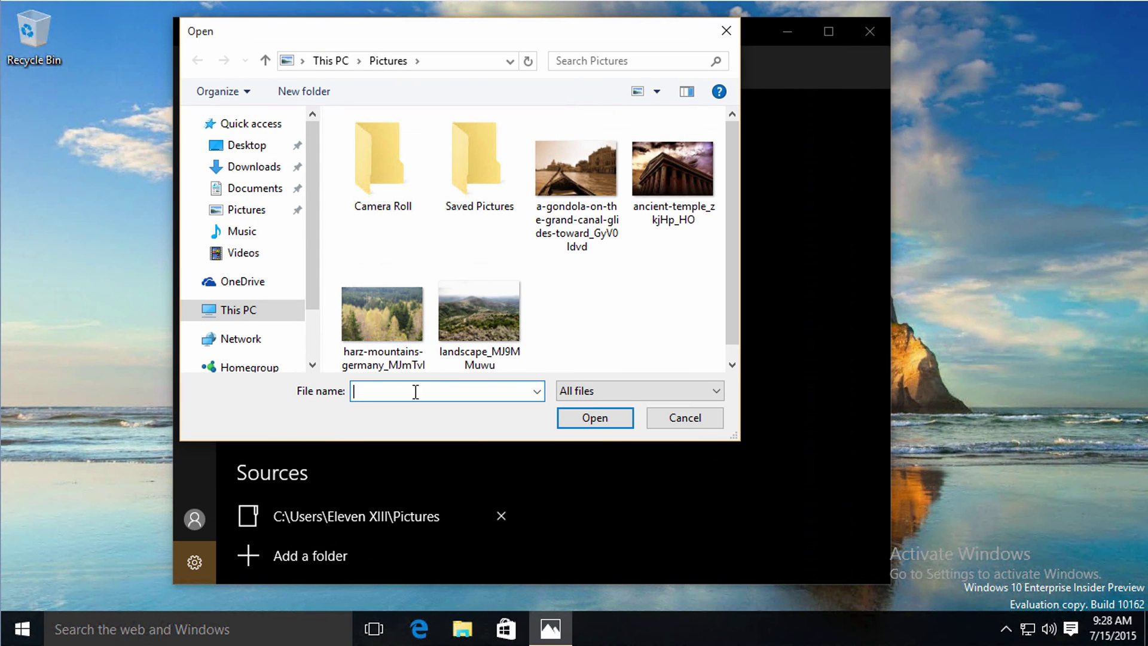
{"action": "left_click", "coordinate": [670, 420]}
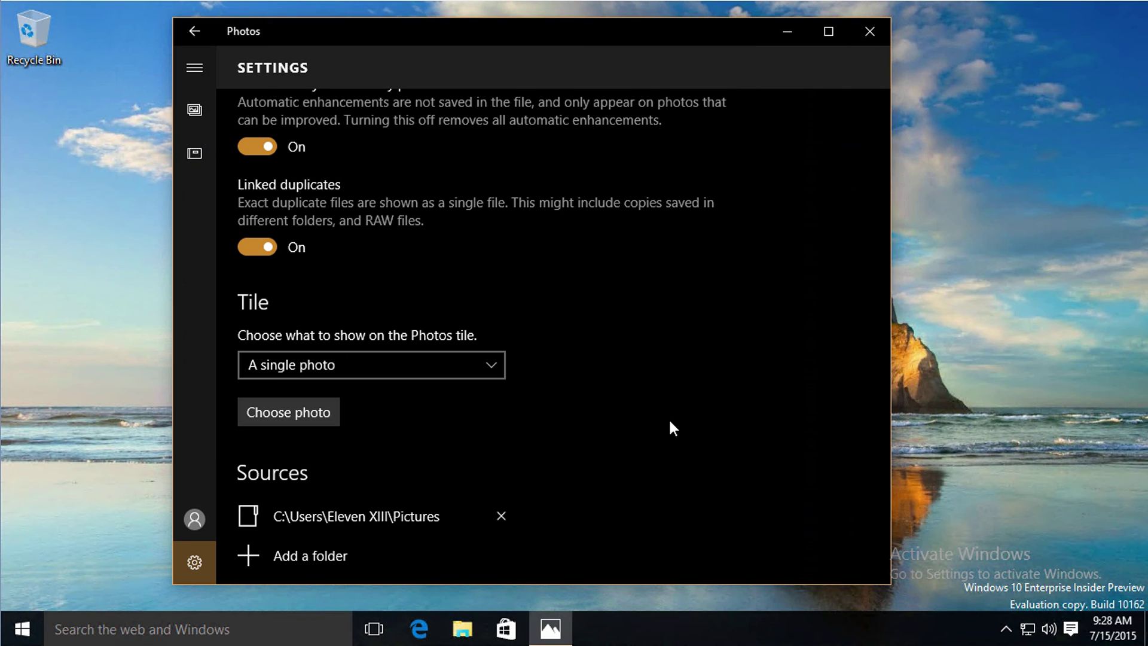
Step: Set the Photos tile to show Recent photos, and open the Photos app from its tile in the Start menu
{"action": "left_click", "coordinate": [396, 366]}
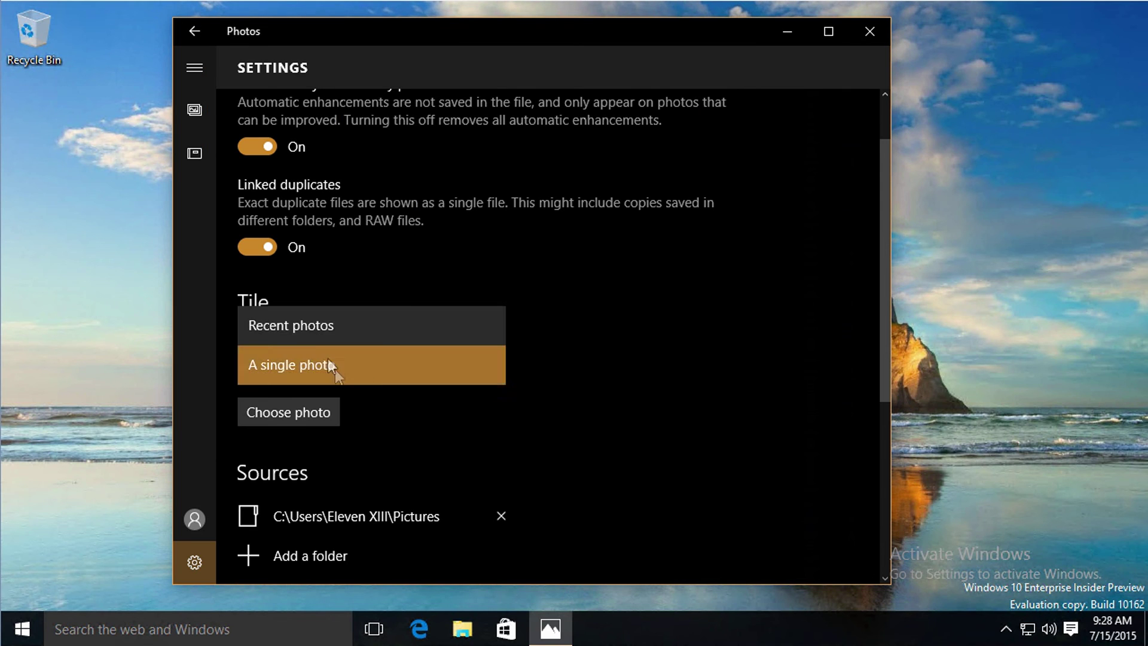
{"action": "left_click", "coordinate": [310, 333]}
{"action": "left_click", "coordinate": [22, 629]}
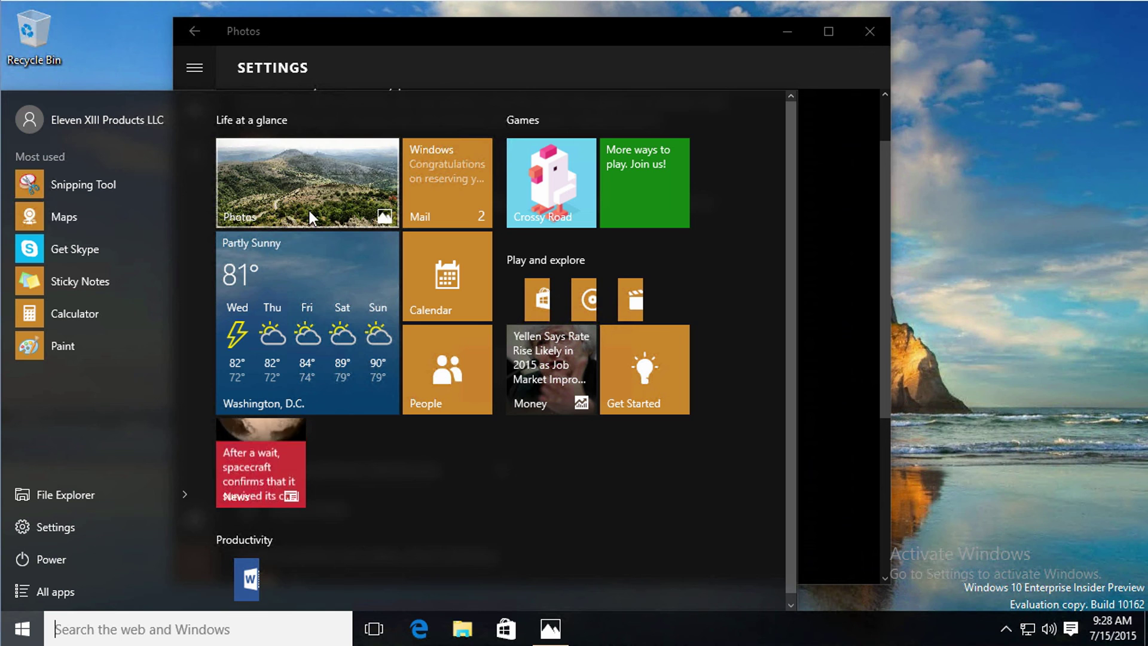
{"action": "left_click", "coordinate": [342, 207]}
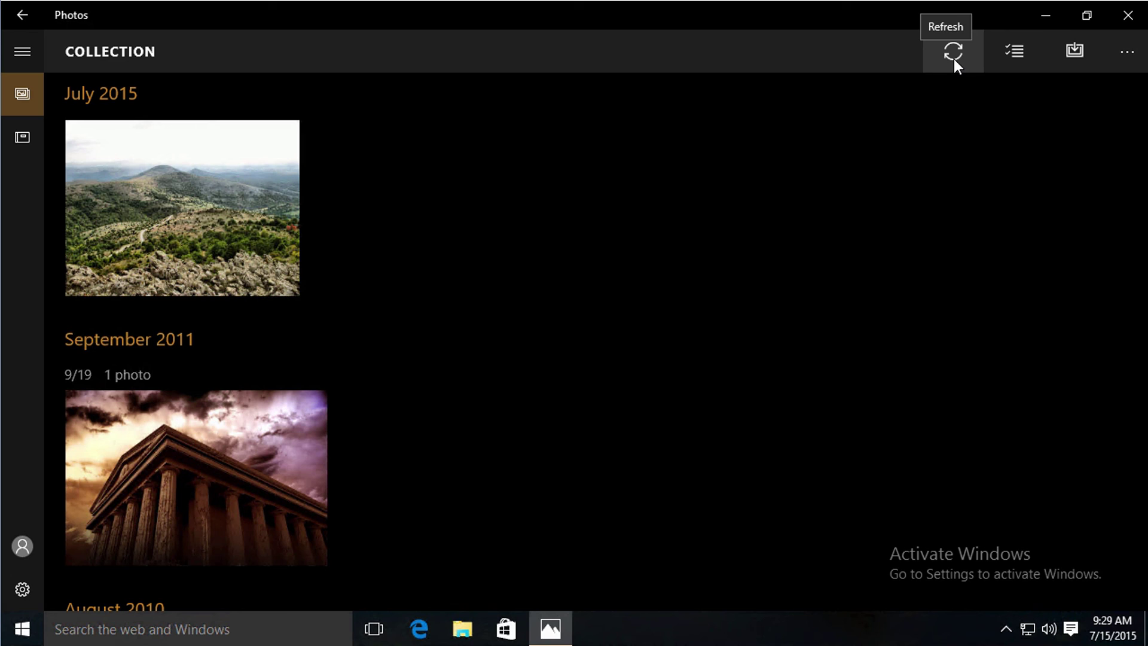
Step: Examine the Collection view's selection mode, command labels and expanded navigation, and look through the photos down to May 2010
{"action": "left_click", "coordinate": [1015, 60]}
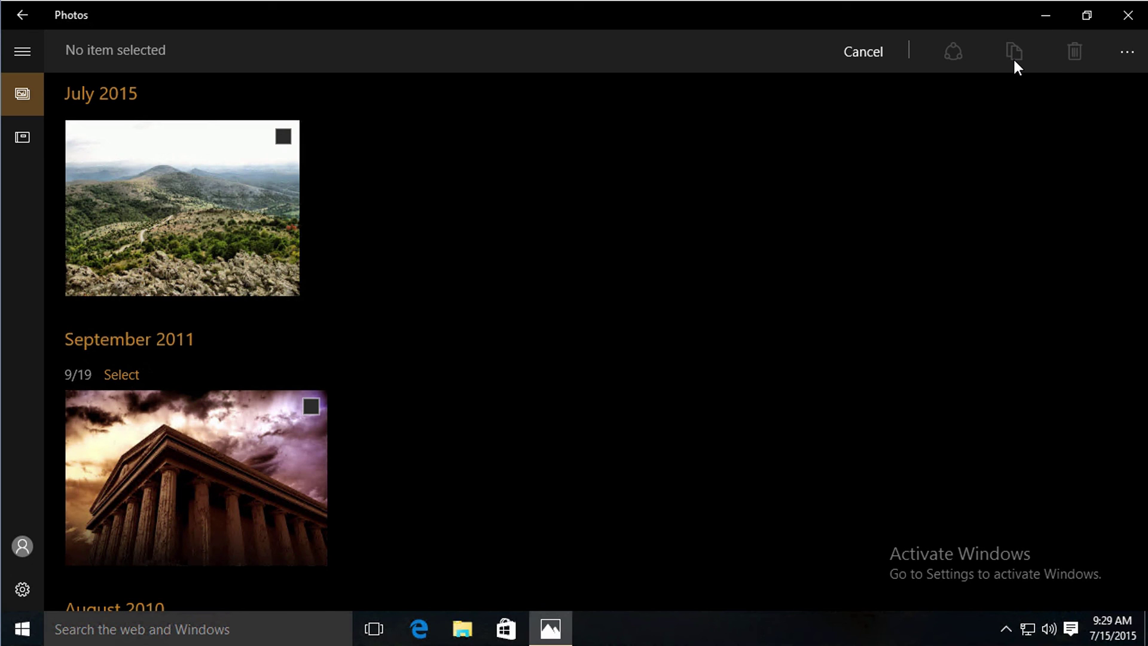
{"action": "left_click", "coordinate": [874, 54]}
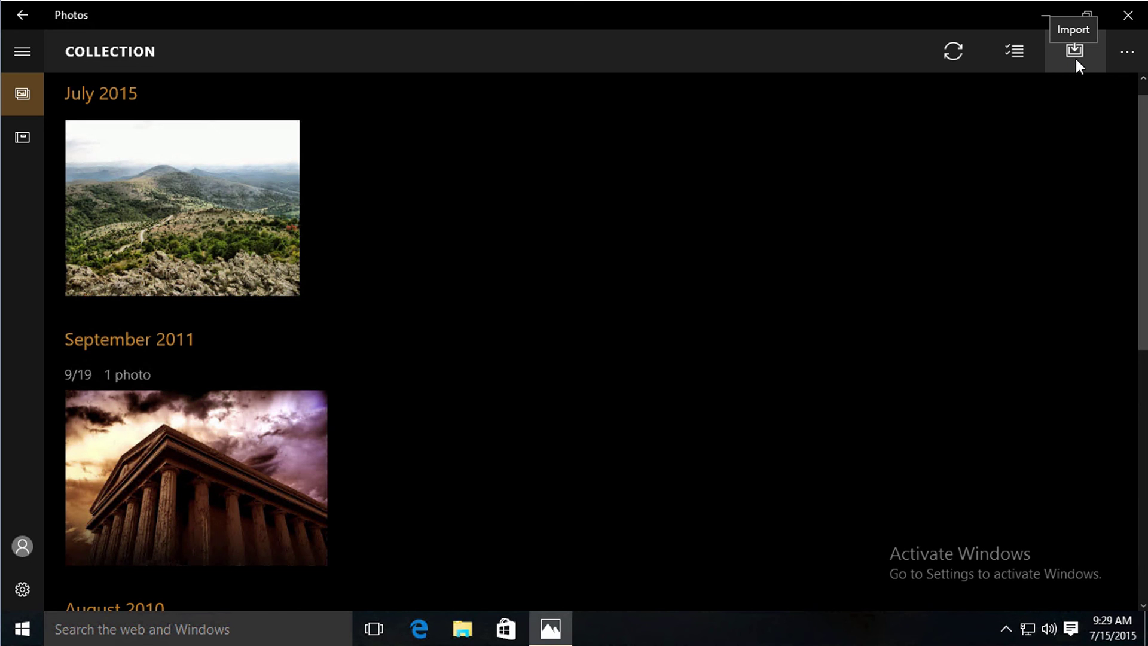
{"action": "left_click", "coordinate": [1128, 57]}
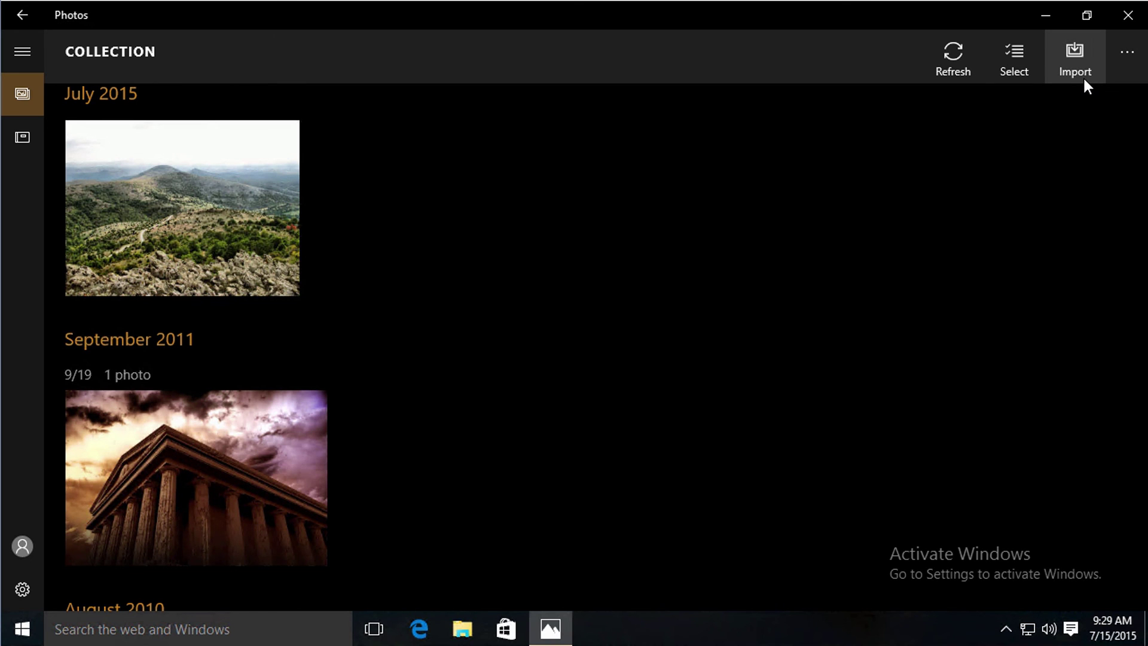
{"action": "left_click", "coordinate": [42, 54]}
{"action": "scroll", "coordinate": [605, 209], "scroll_direction": "down", "scroll_amount": 5}
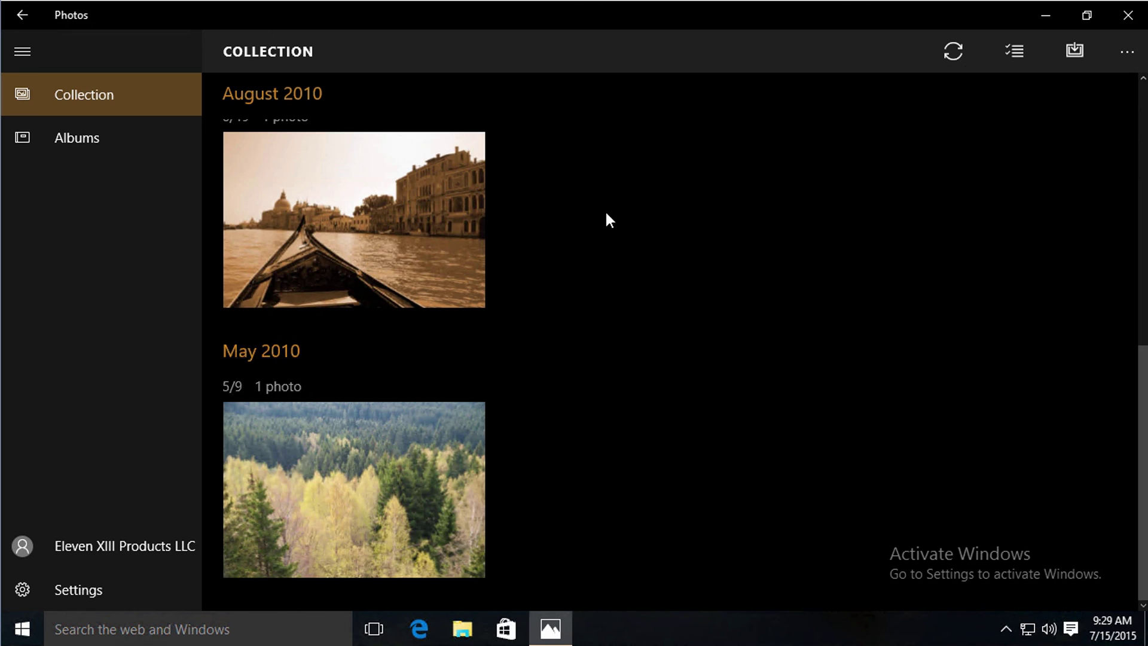